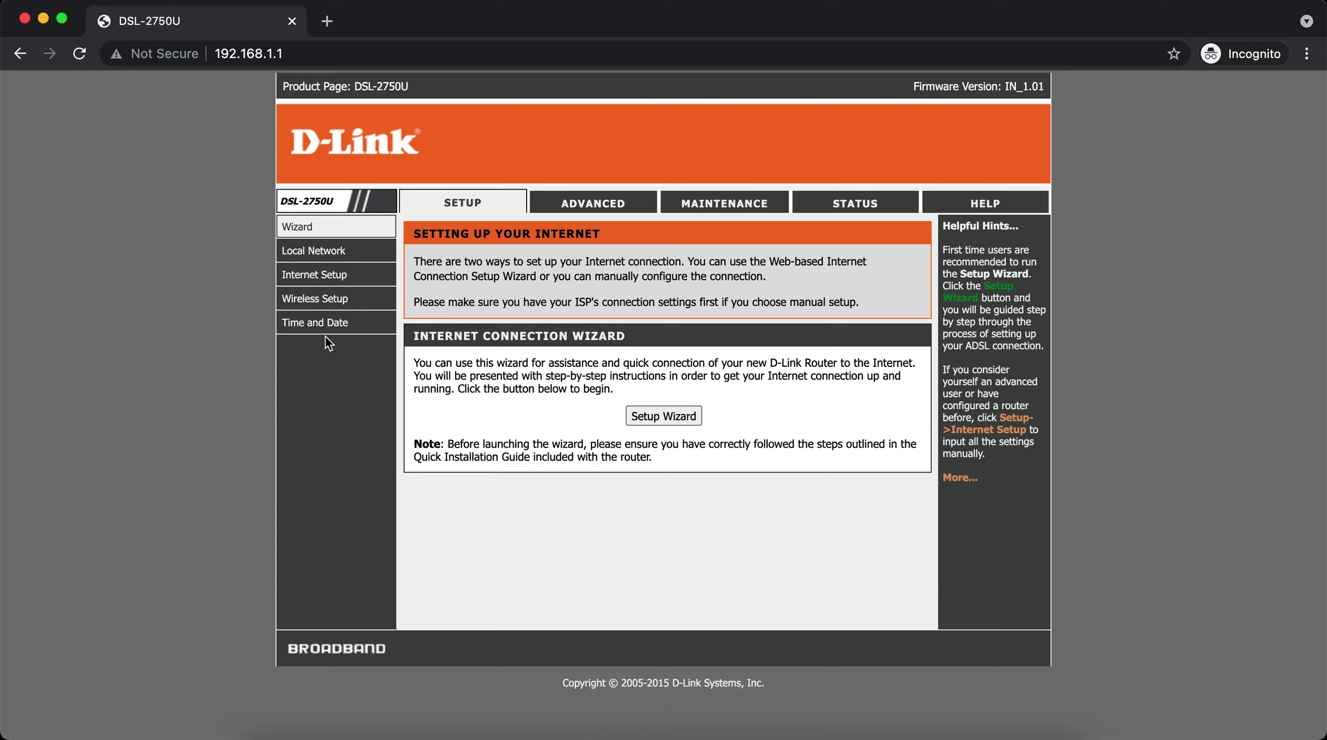
On the Setup tab, bring up the Wireless Setup flyout submenu in the left sidebar.
{"action": "mouse_move", "coordinate": [322, 307]}
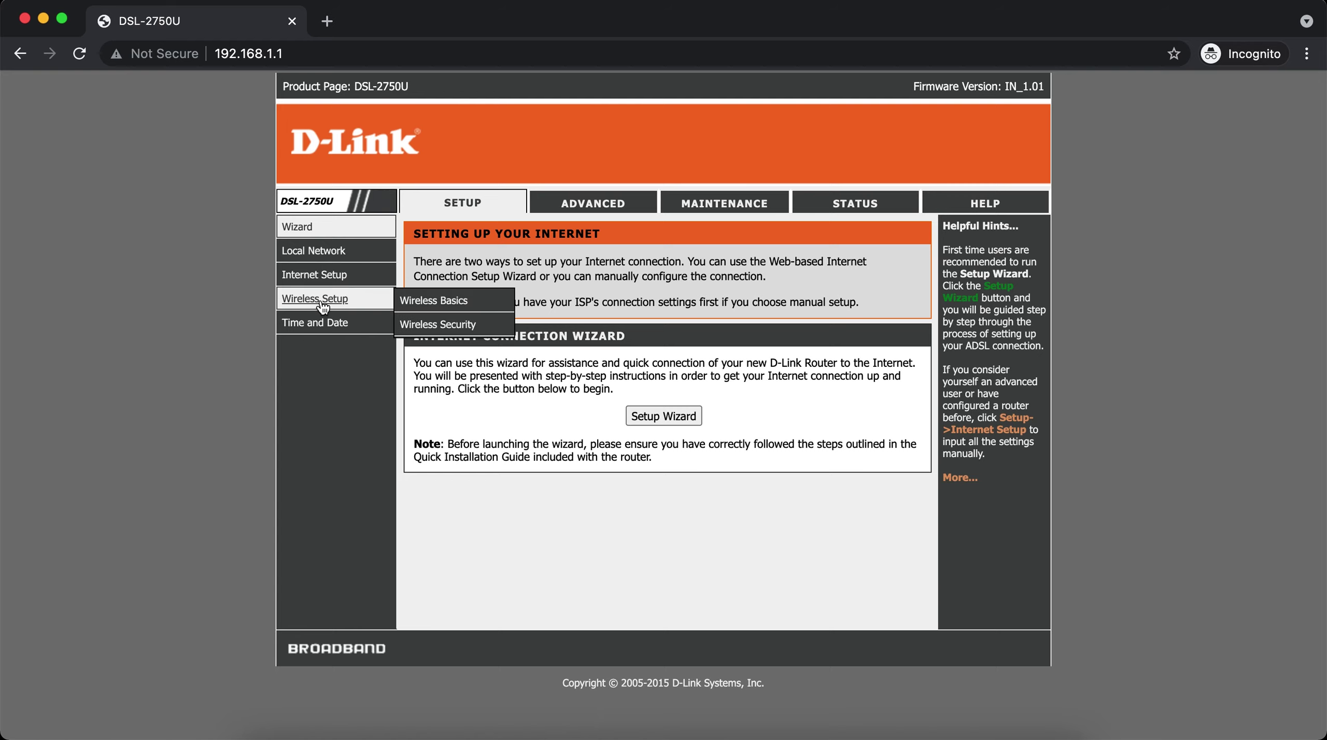
In Wireless Basics, change the SSID from D-Link to TamililPayil and apply the change.
{"action": "left_click", "coordinate": [429, 307]}
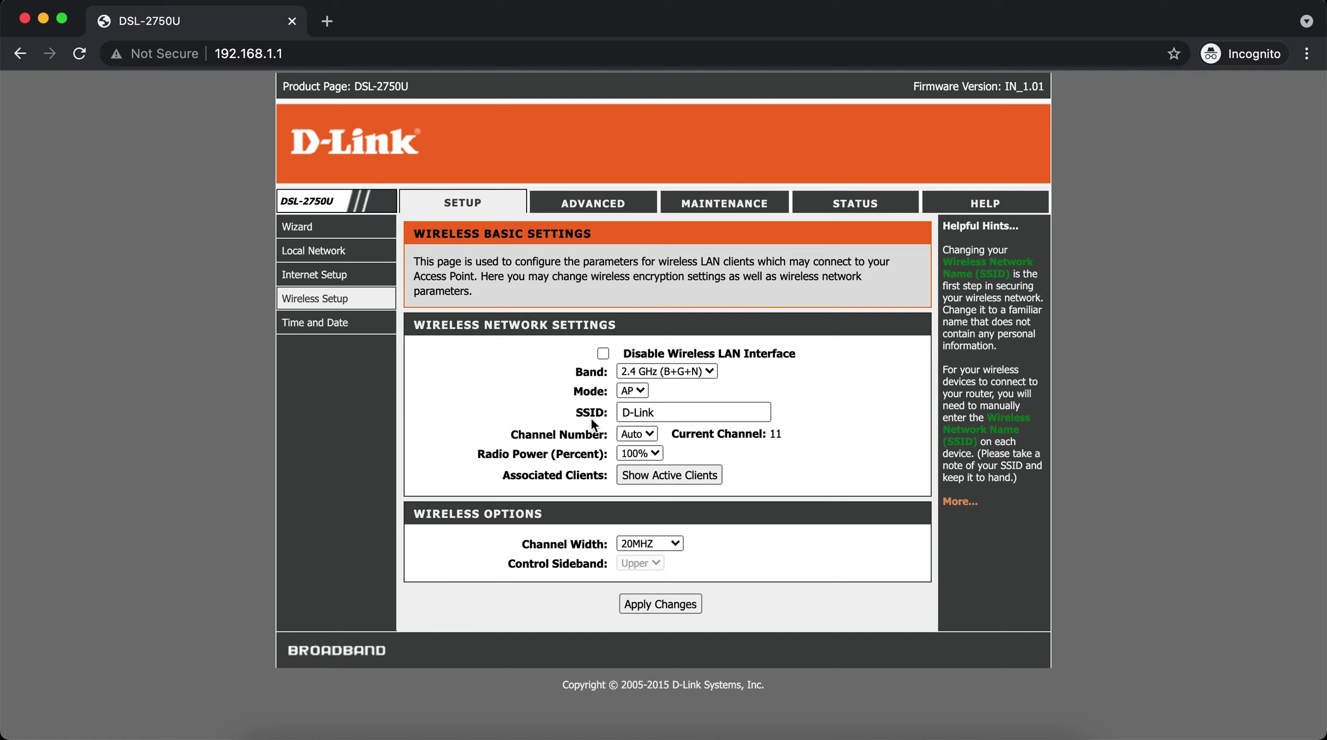
{"action": "triple_click", "coordinate": [683, 413]}
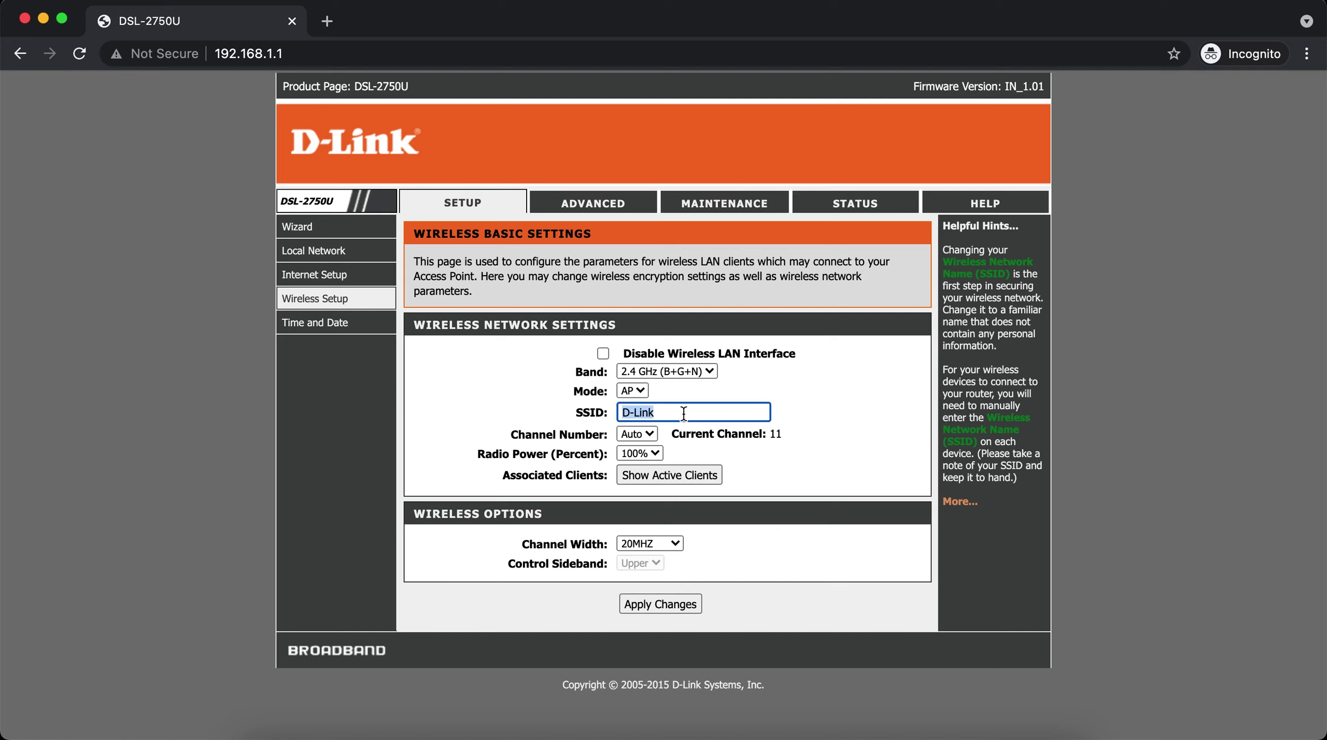
{"action": "type", "text": "TamililPayil"}
{"action": "left_click", "coordinate": [692, 604]}
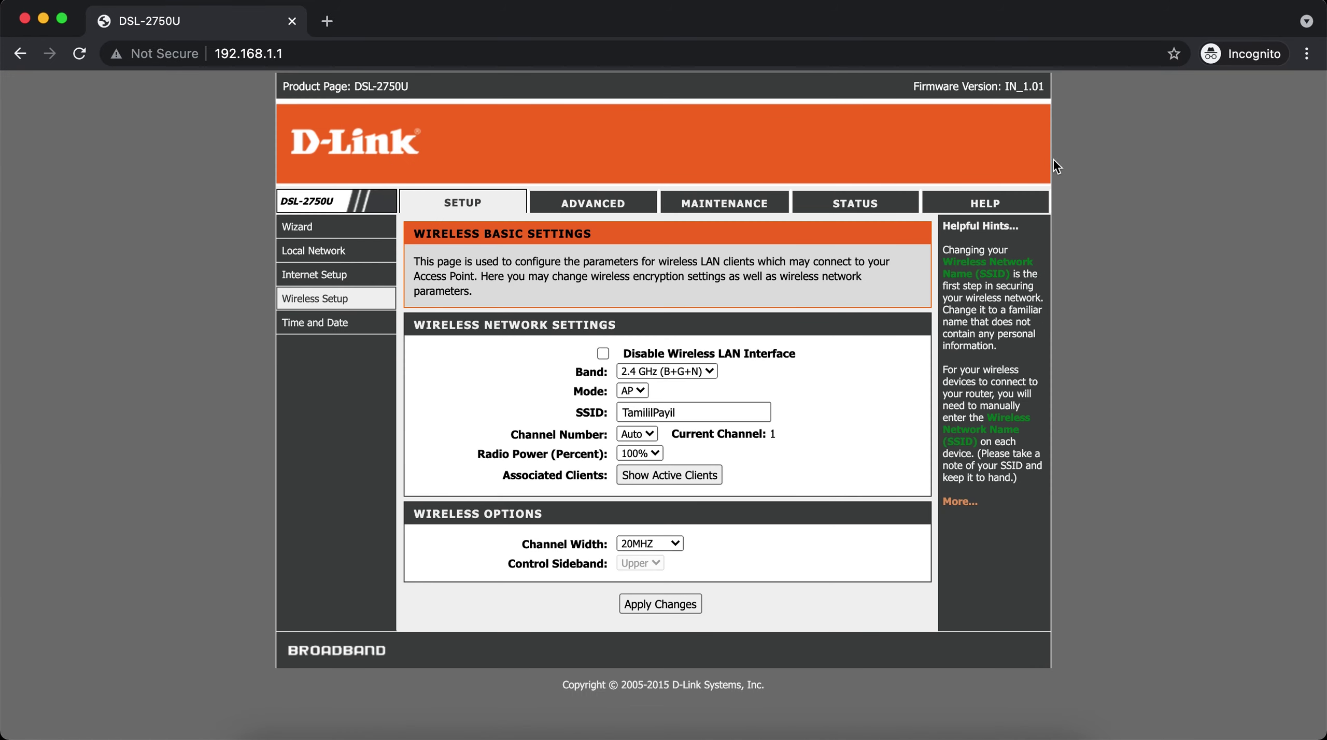
Turn the Mac's Wi-Fi on and confirm TamililPayil appears under Other Networks.
{"action": "left_click", "coordinate": [1289, 23]}
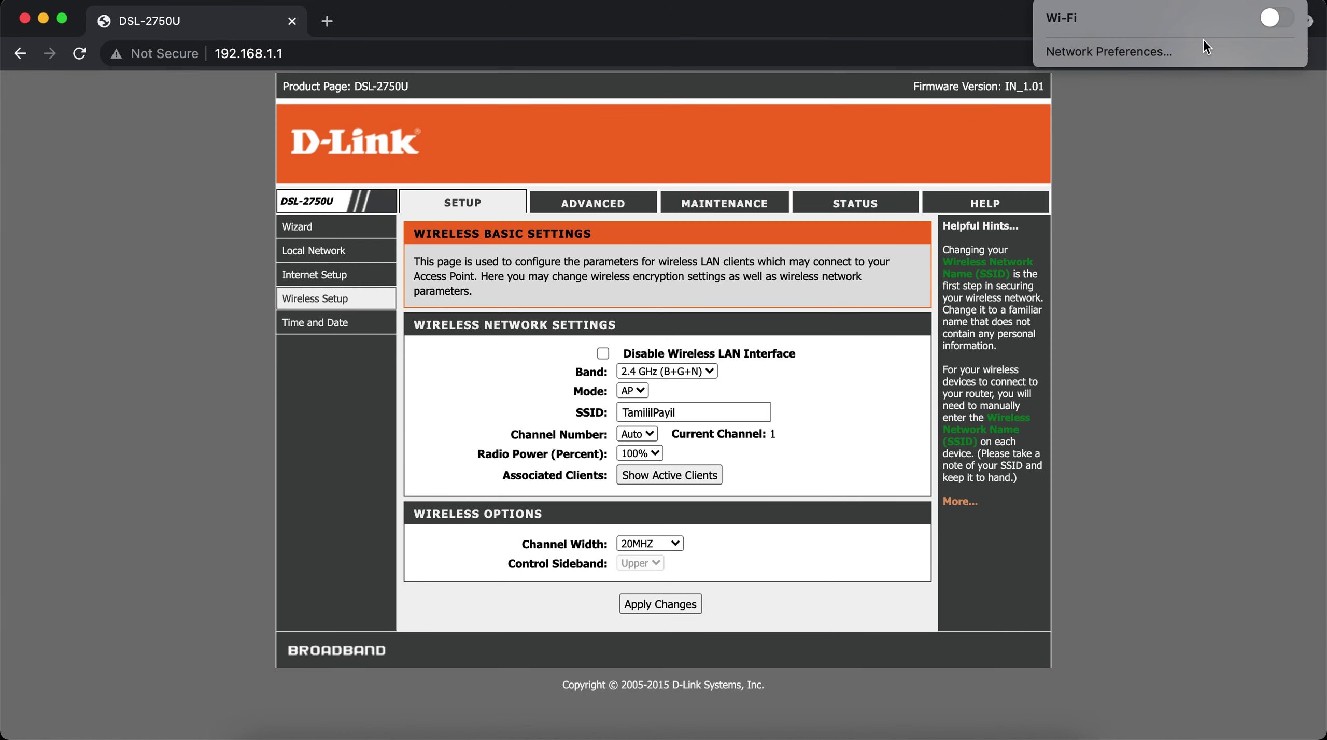
{"action": "left_click", "coordinate": [1289, 23]}
{"action": "left_click", "coordinate": [1289, 23]}
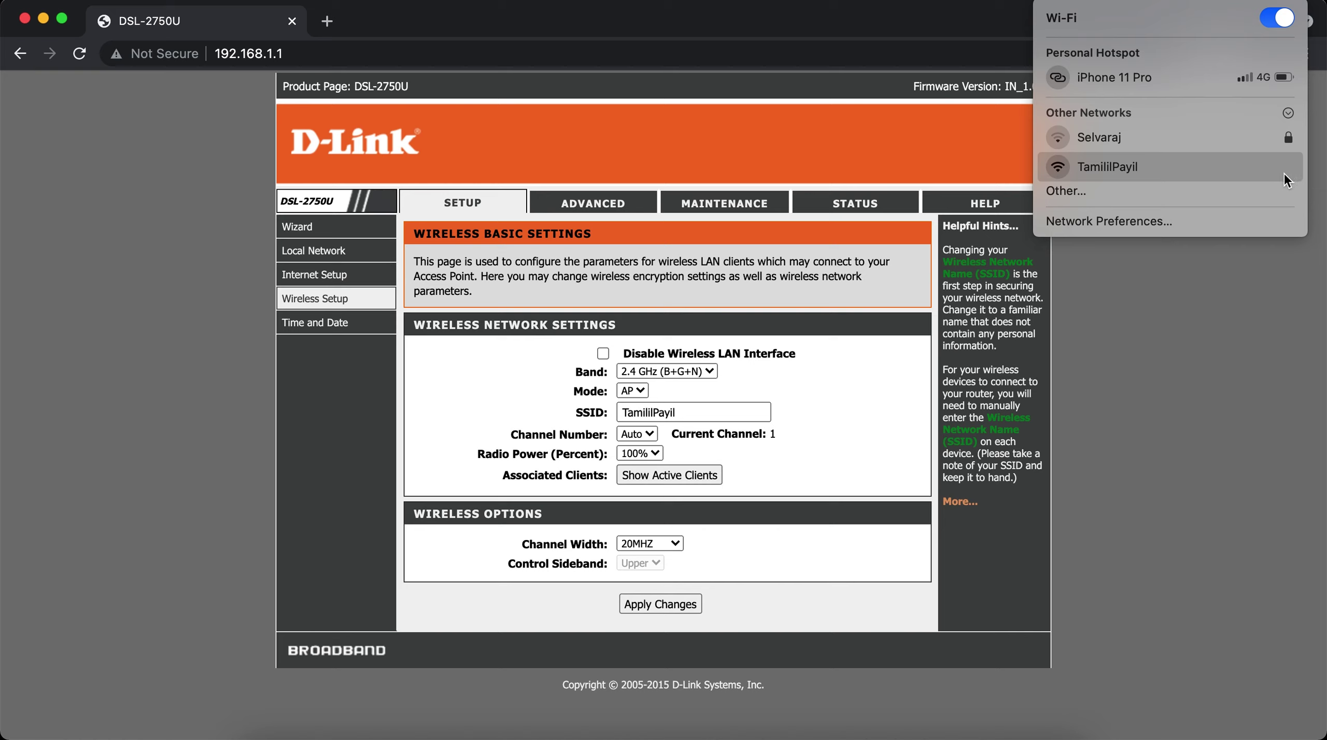
{"action": "left_click", "coordinate": [834, 379]}
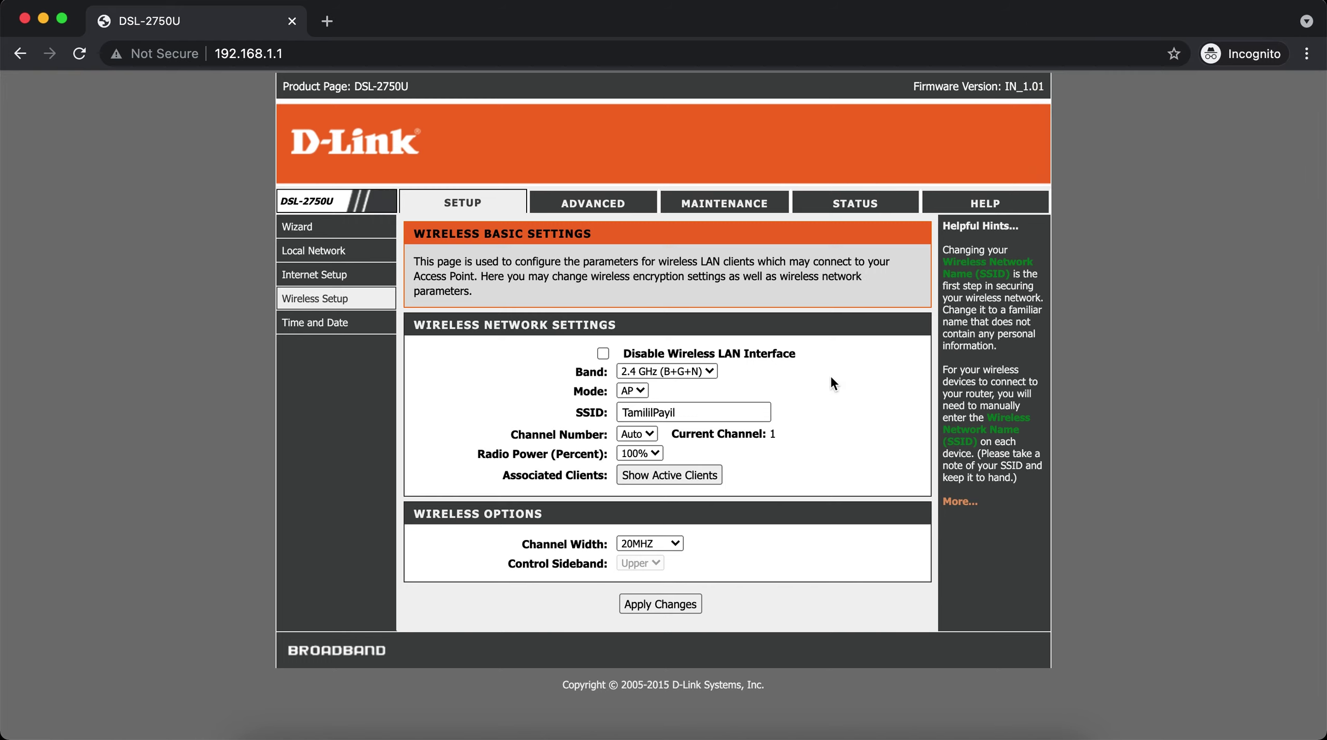
On the Wireless Security Settings page, choose WPA2(AES) from the Encryption list.
{"action": "mouse_move", "coordinate": [374, 293]}
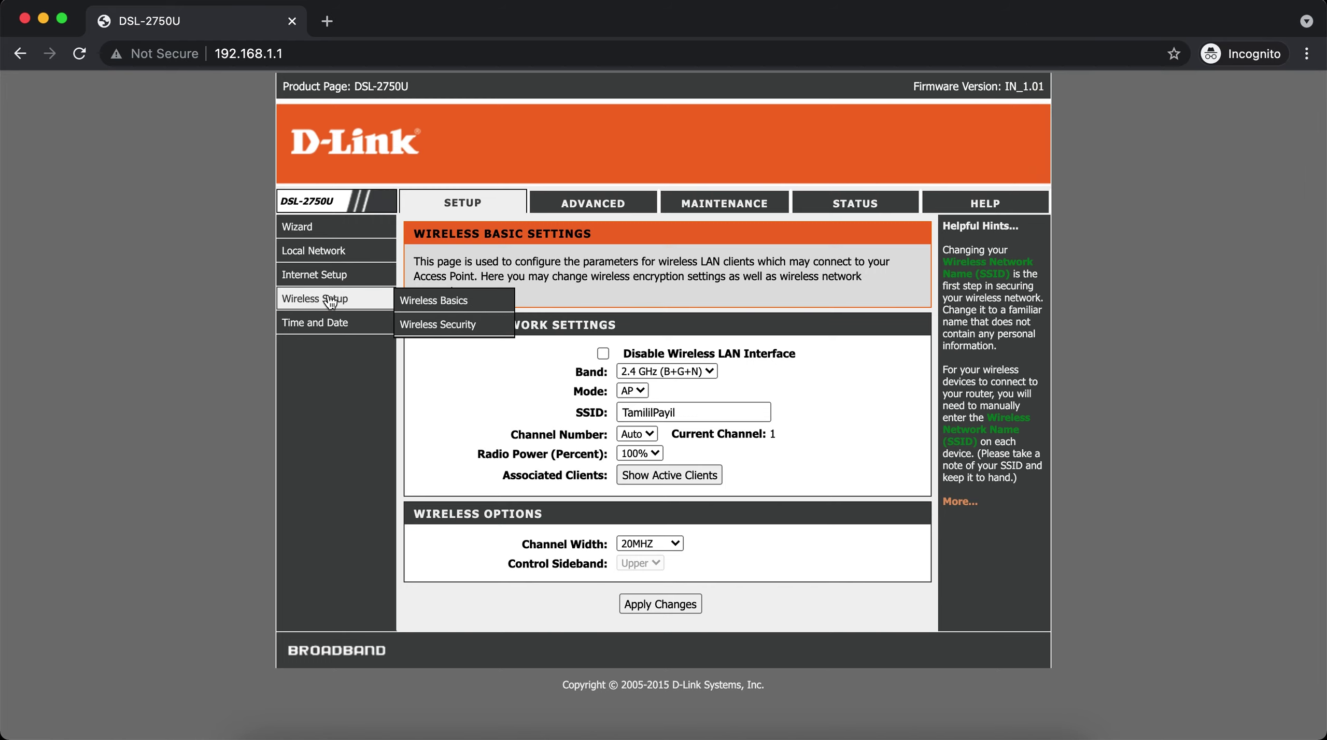
{"action": "left_click", "coordinate": [438, 325]}
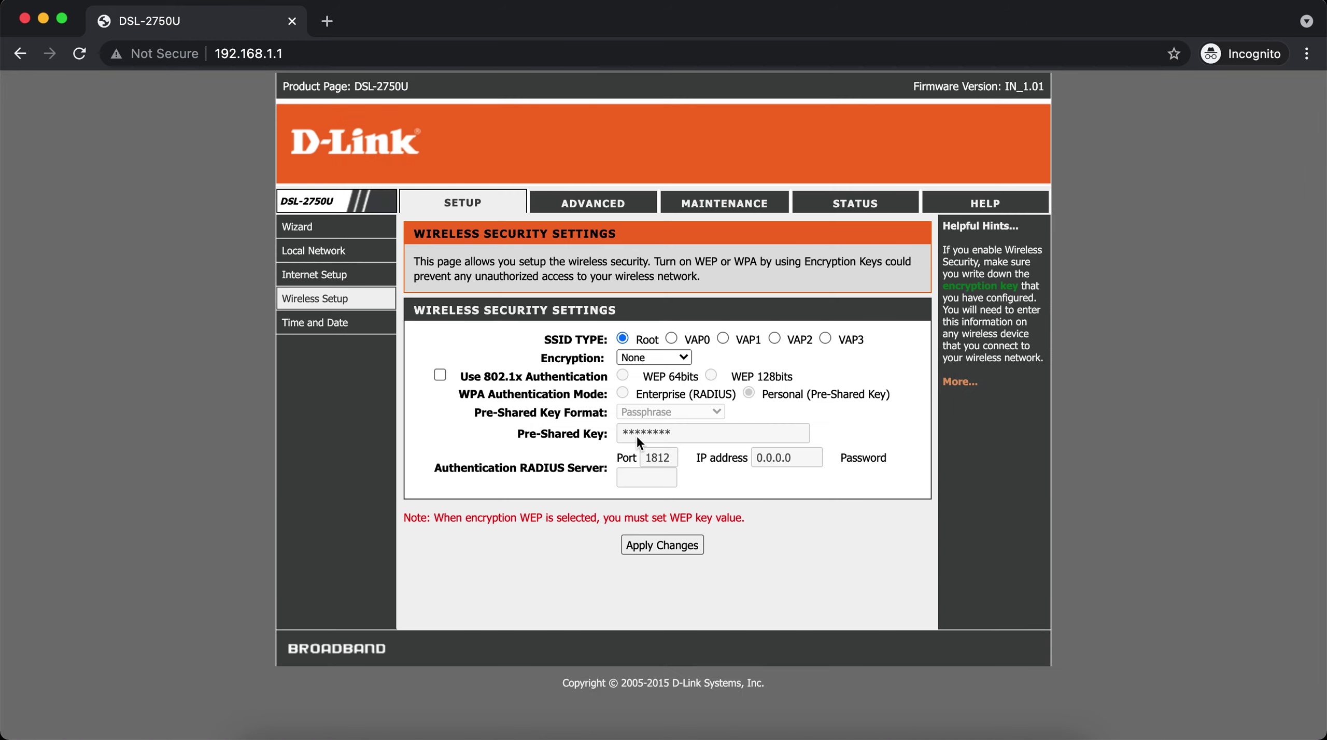
{"action": "left_click", "coordinate": [663, 359]}
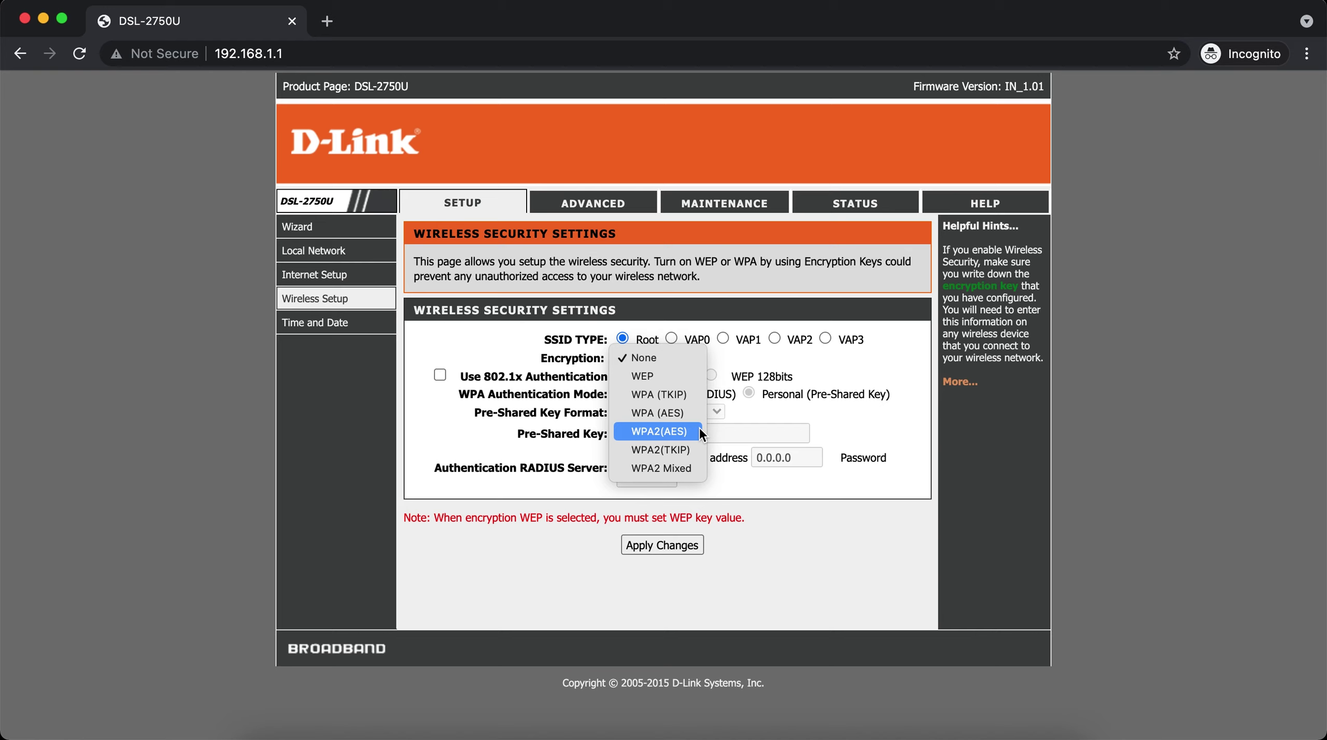
{"action": "left_click", "coordinate": [701, 431]}
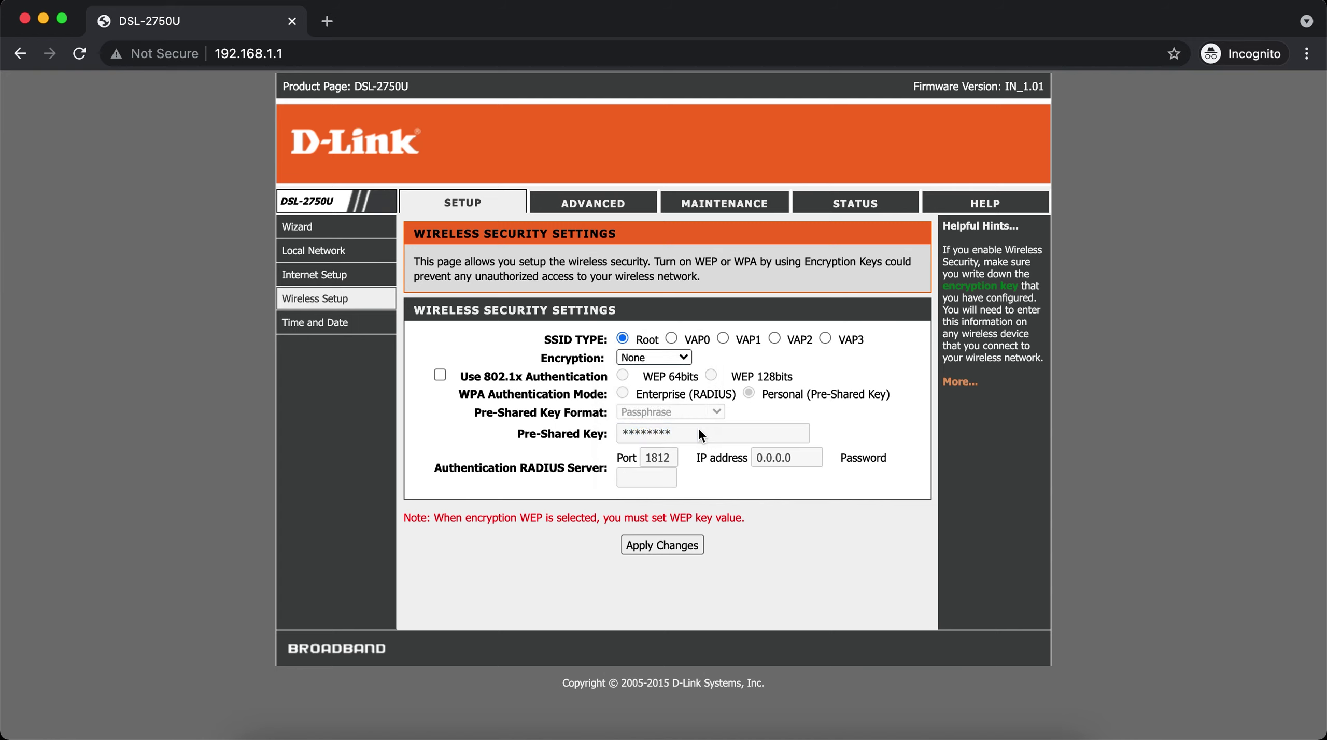
Replace the WPA2(AES) pre-shared key with a new passphrase and apply the security settings.
{"action": "left_click", "coordinate": [697, 431]}
{"action": "double_click", "coordinate": [697, 431]}
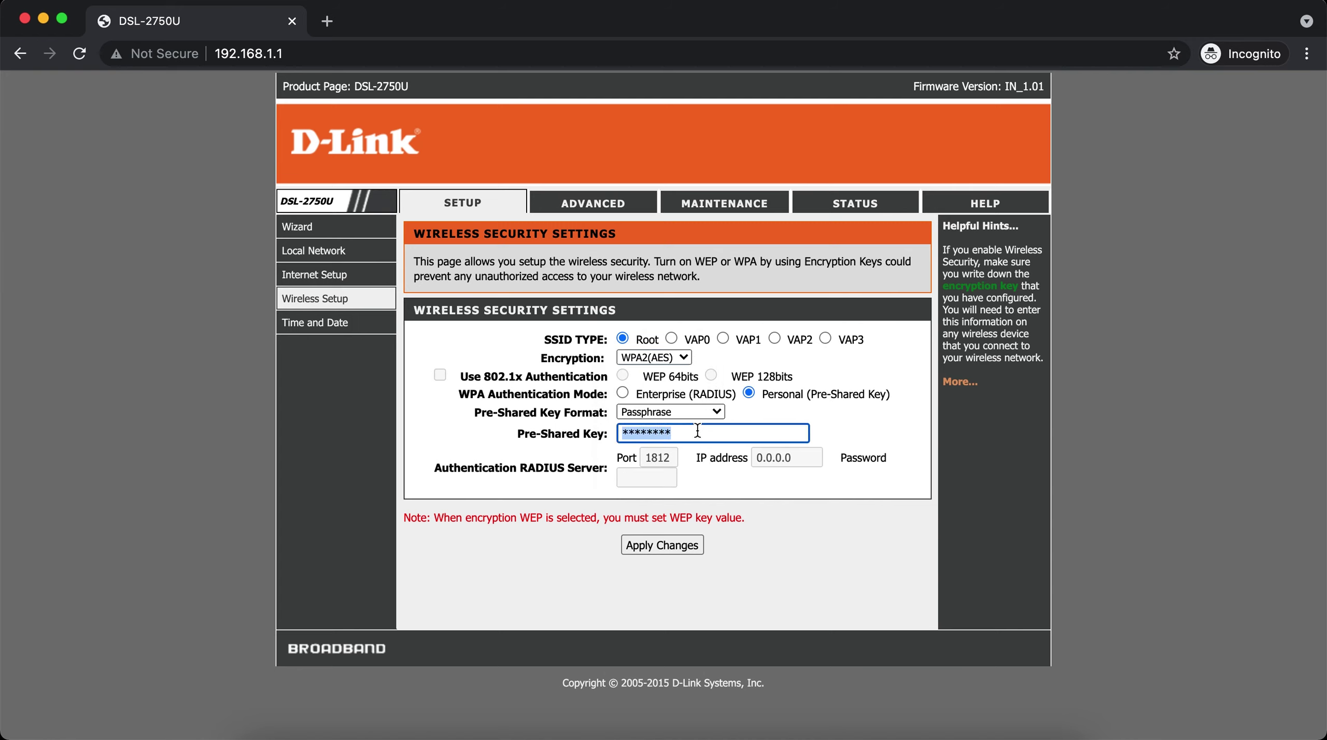
{"action": "left_click", "coordinate": [688, 546]}
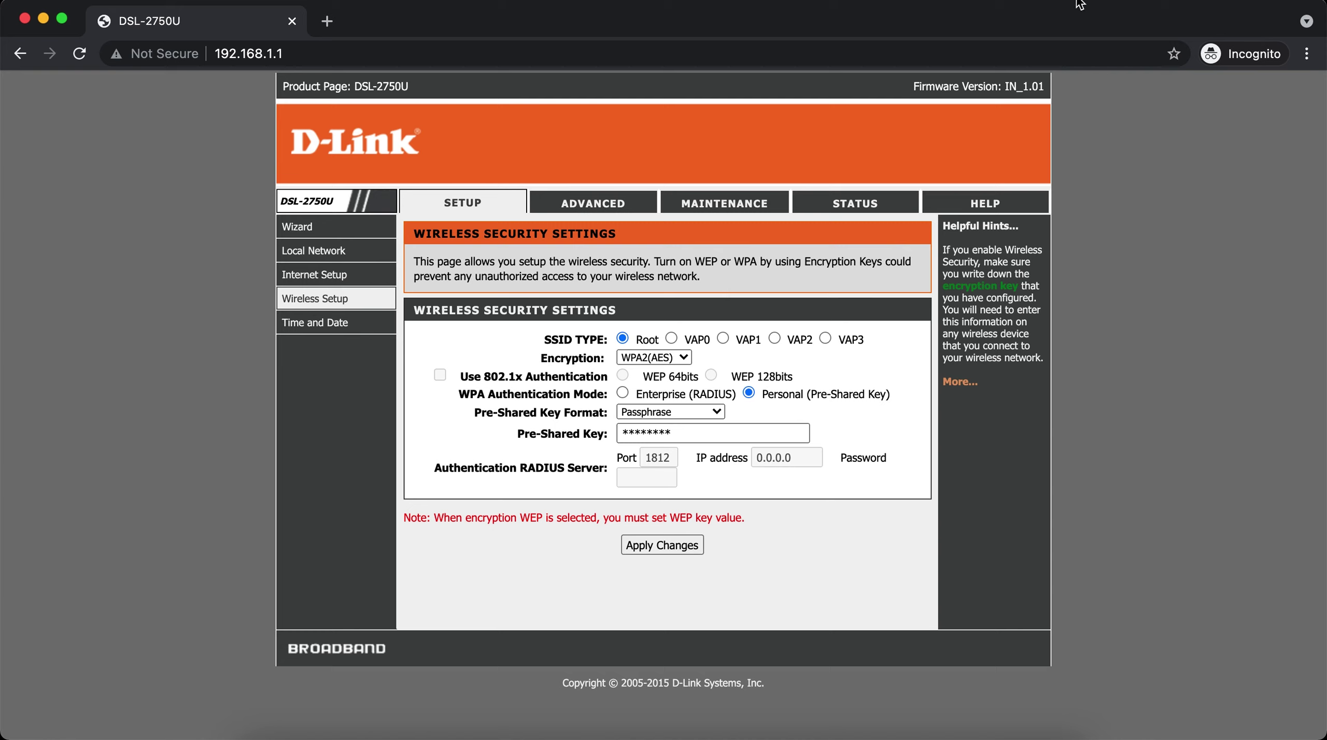
{"action": "left_click", "coordinate": [1059, 2]}
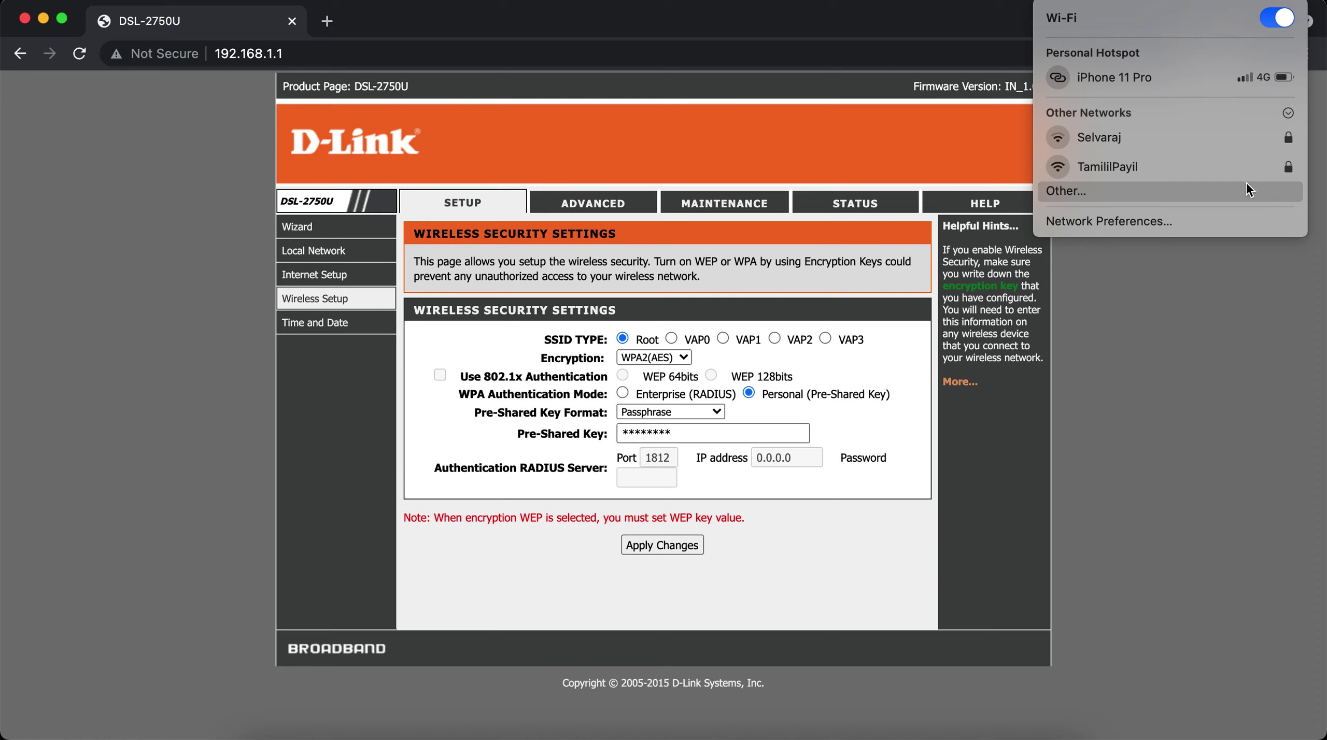
{"action": "left_click", "coordinate": [1145, 331]}
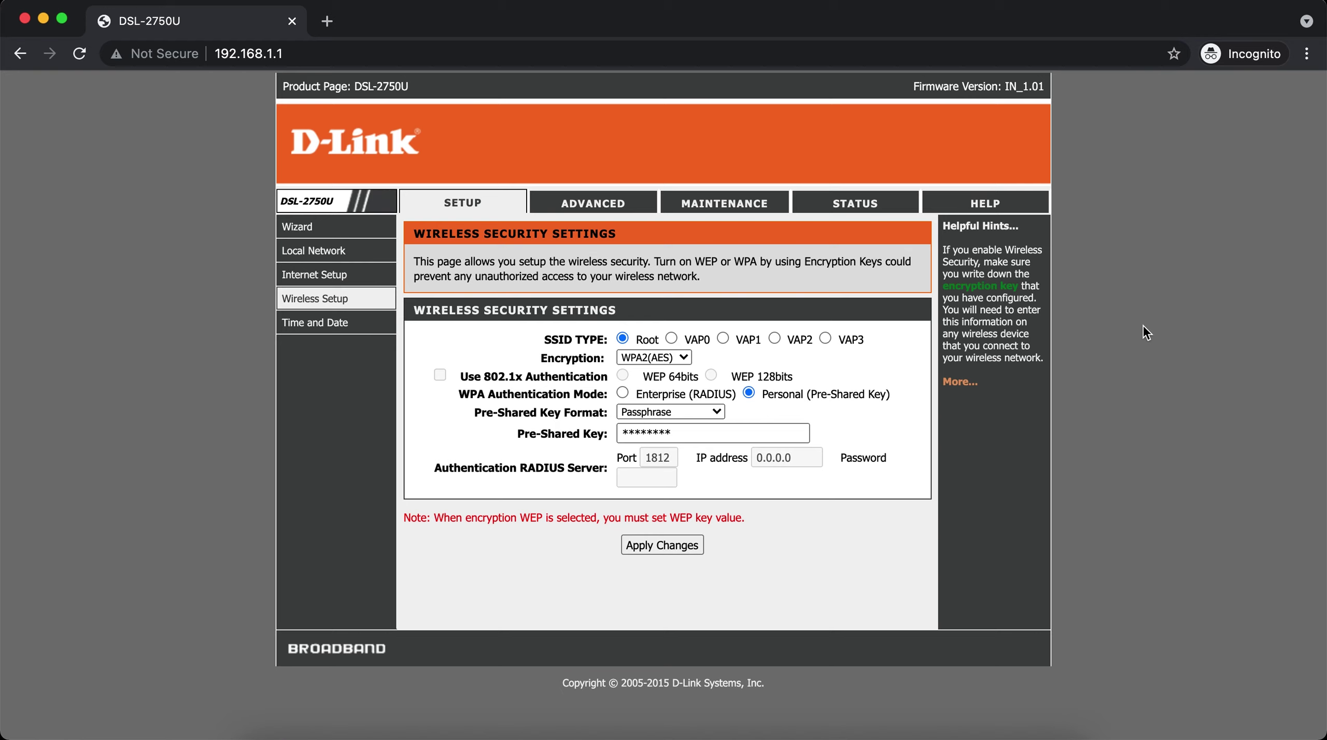
{"action": "left_click", "coordinate": [604, 210]}
In Wireless Advanced, set Broadcast SSID to Disabled and apply it.
{"action": "mouse_move", "coordinate": [362, 228]}
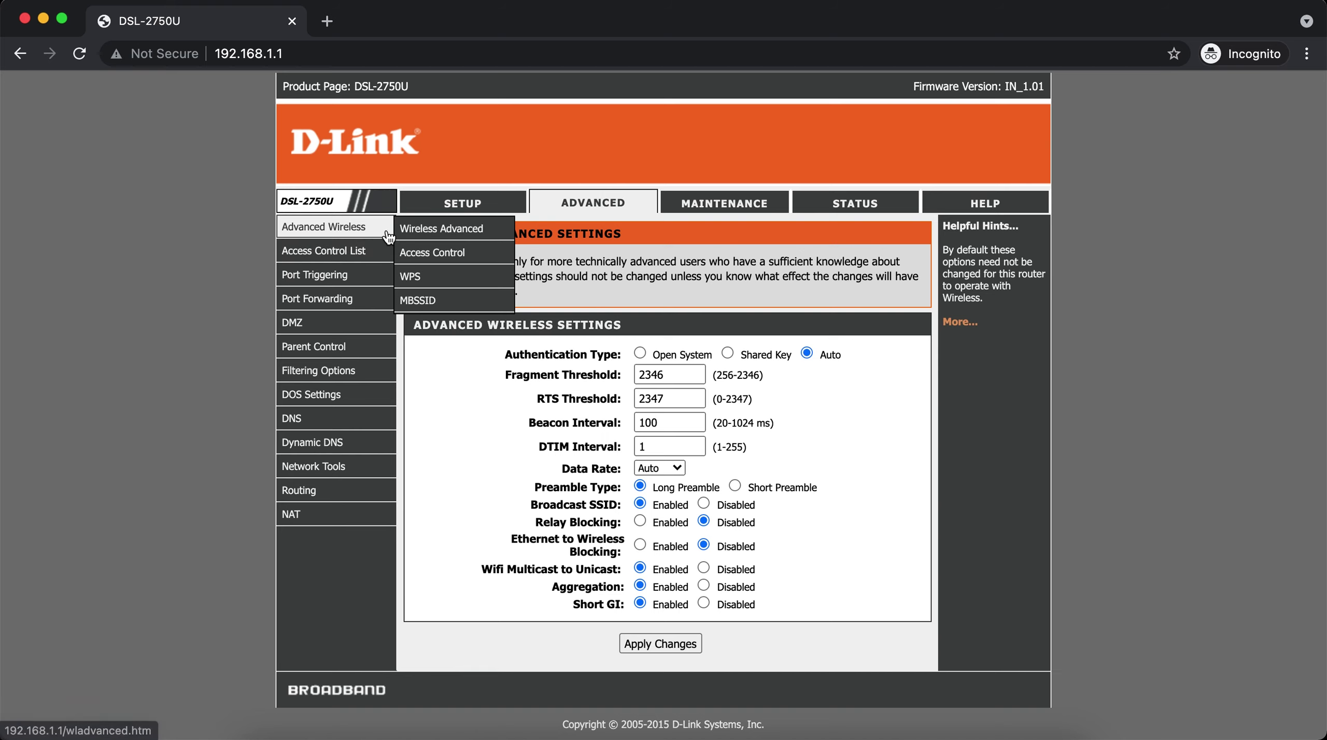
{"action": "left_click", "coordinate": [428, 231]}
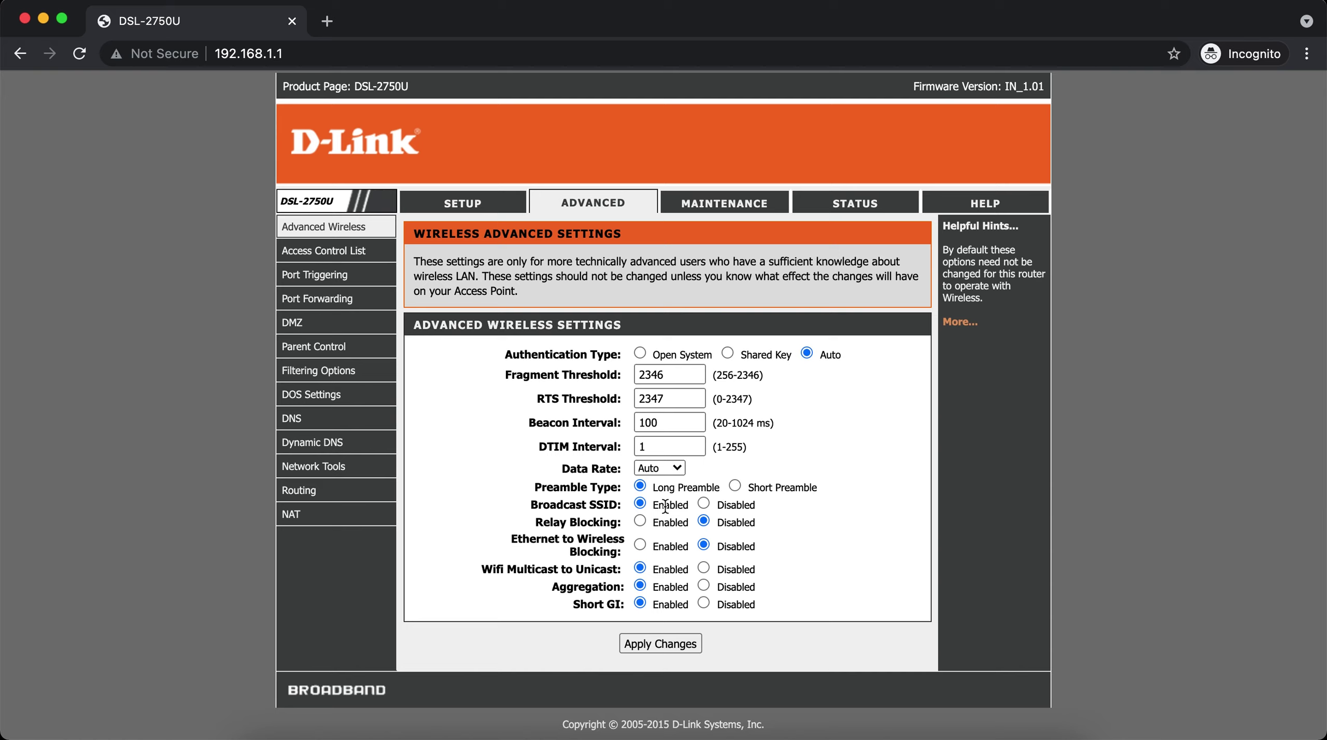
{"action": "left_click", "coordinate": [703, 504]}
{"action": "left_click", "coordinate": [663, 644]}
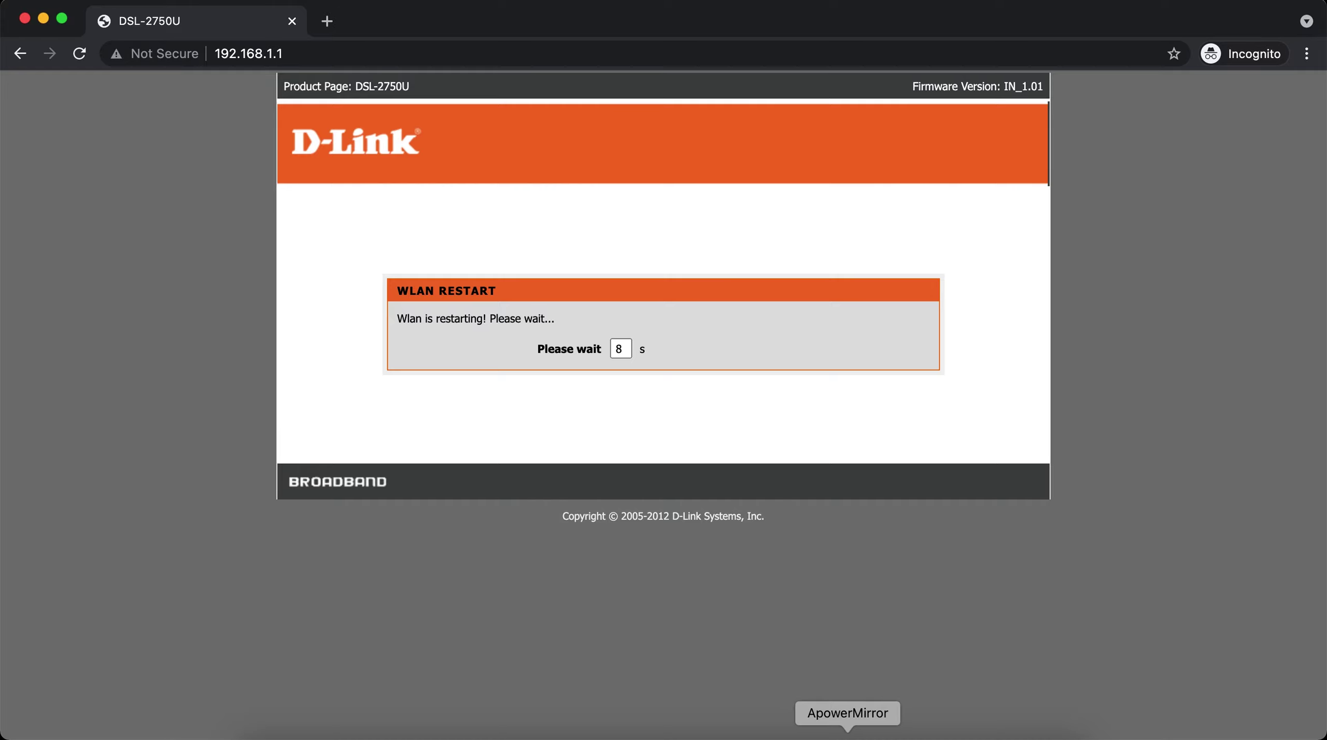
Bring up the mirrored phone in ApowerMirror and switch its Wi-Fi on.
{"action": "left_click", "coordinate": [848, 735]}
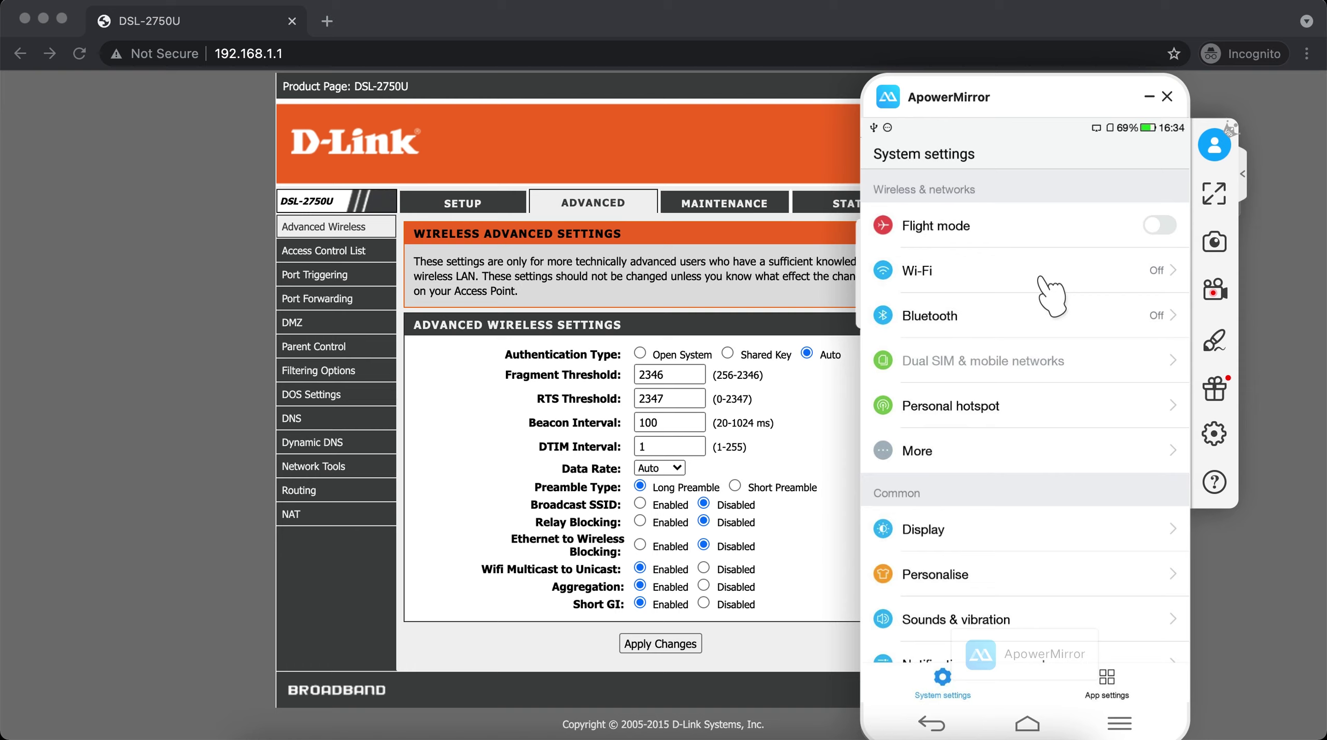
{"action": "left_click", "coordinate": [1040, 276]}
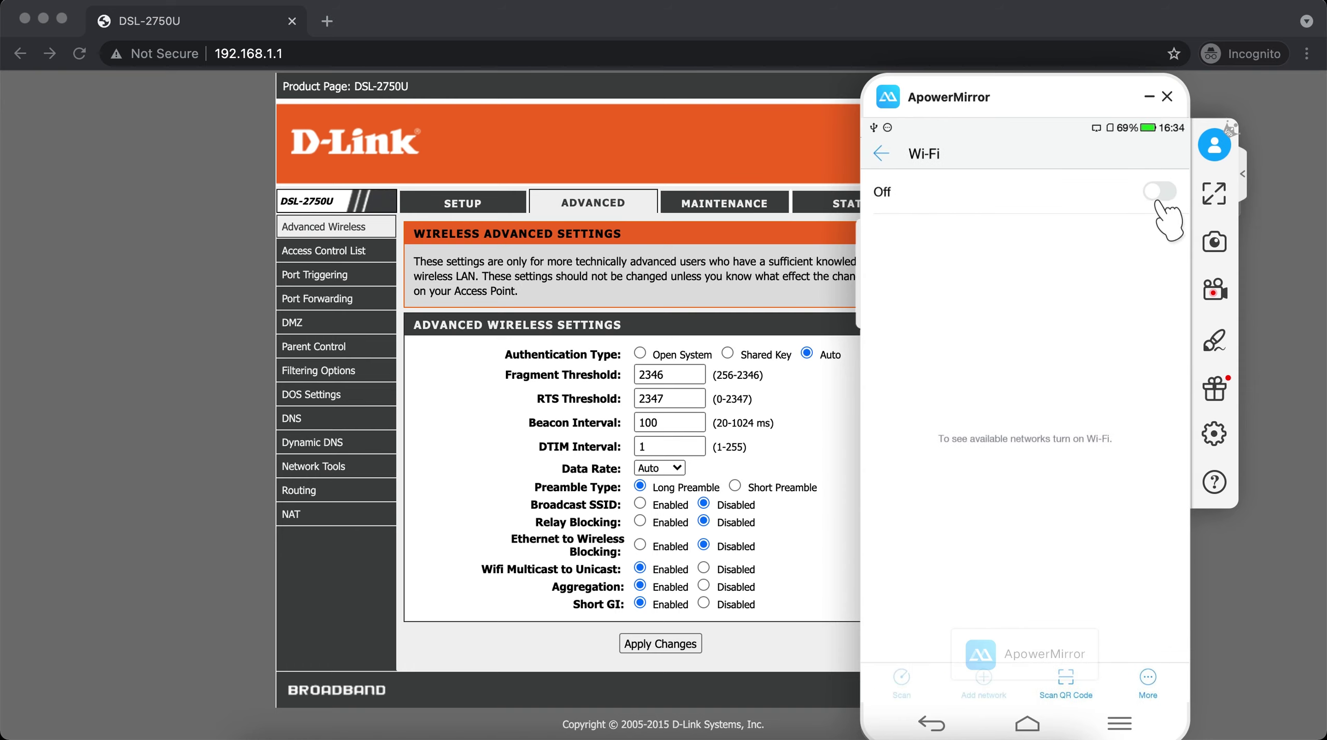
{"action": "left_click", "coordinate": [1171, 197]}
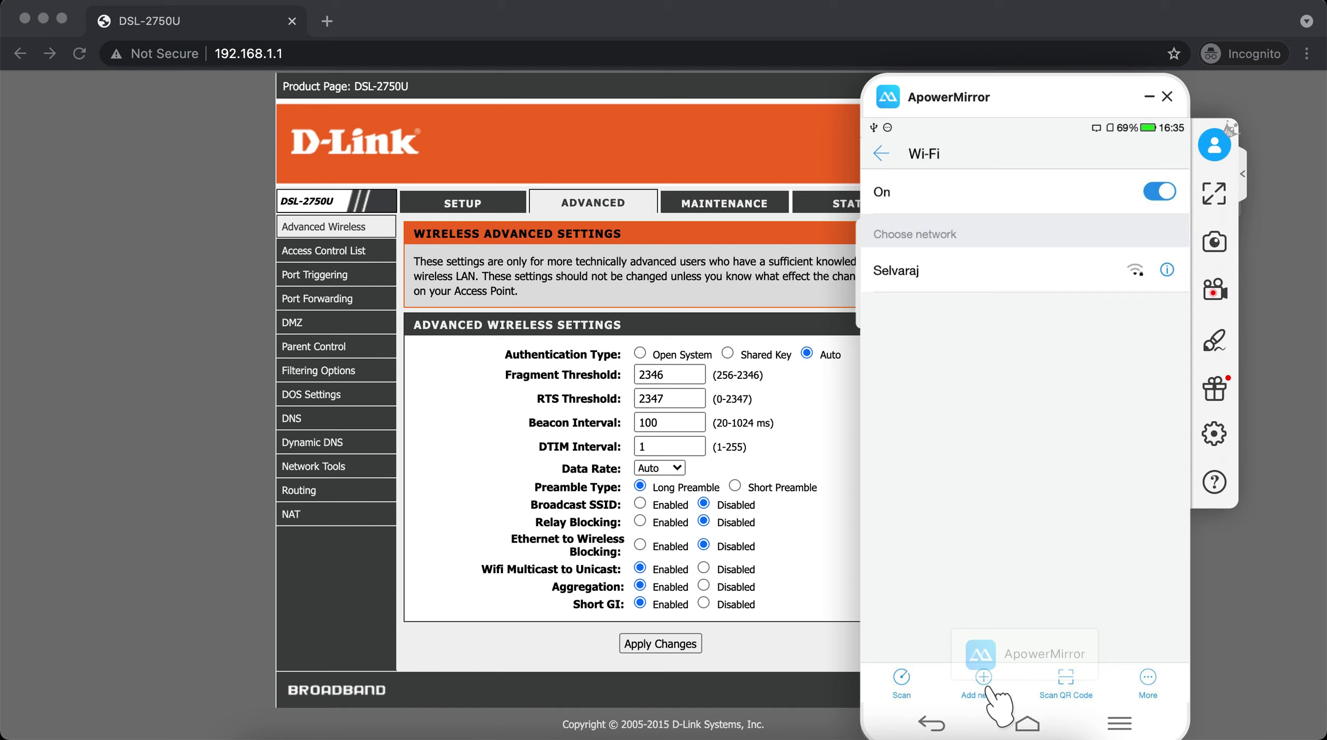
On the phone, manually add network TamililPayil with WPA/WPA2 PSK and its password, then save.
{"action": "left_click", "coordinate": [983, 684]}
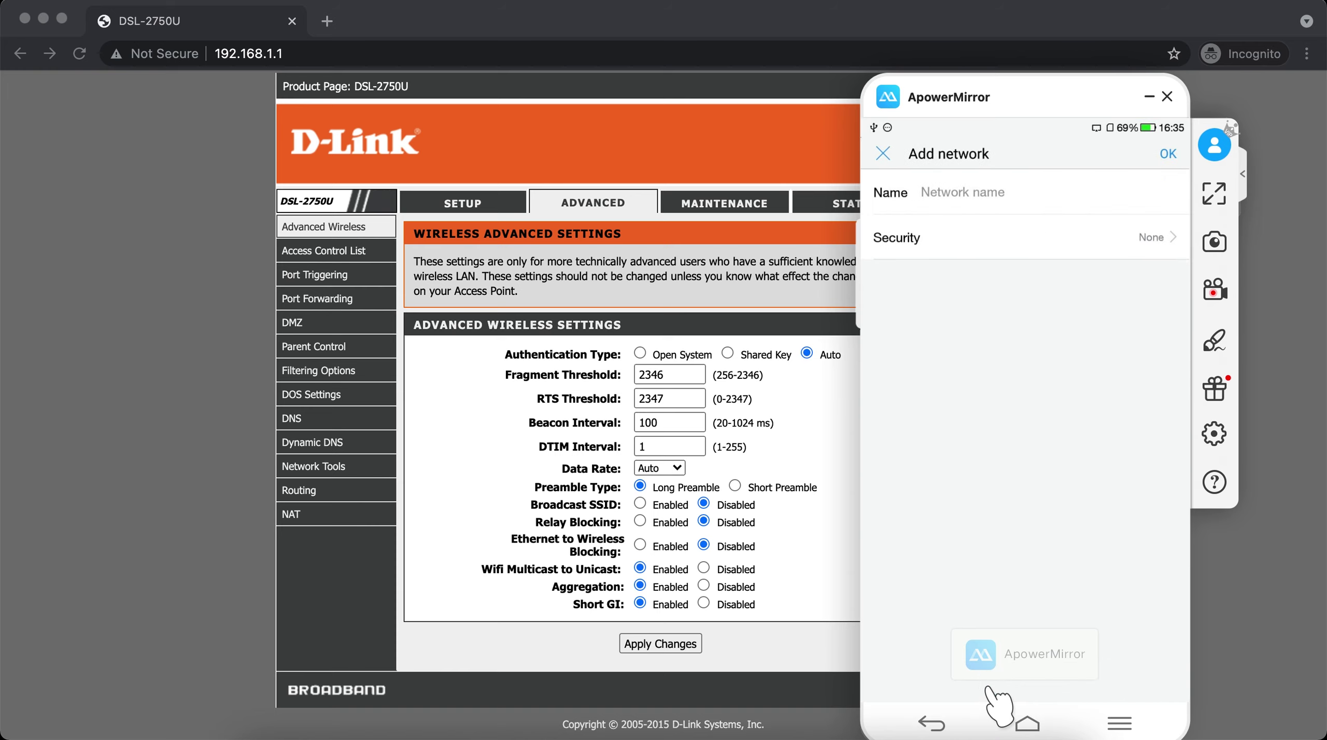
{"action": "left_click", "coordinate": [974, 198]}
{"action": "type", "text": "T"}
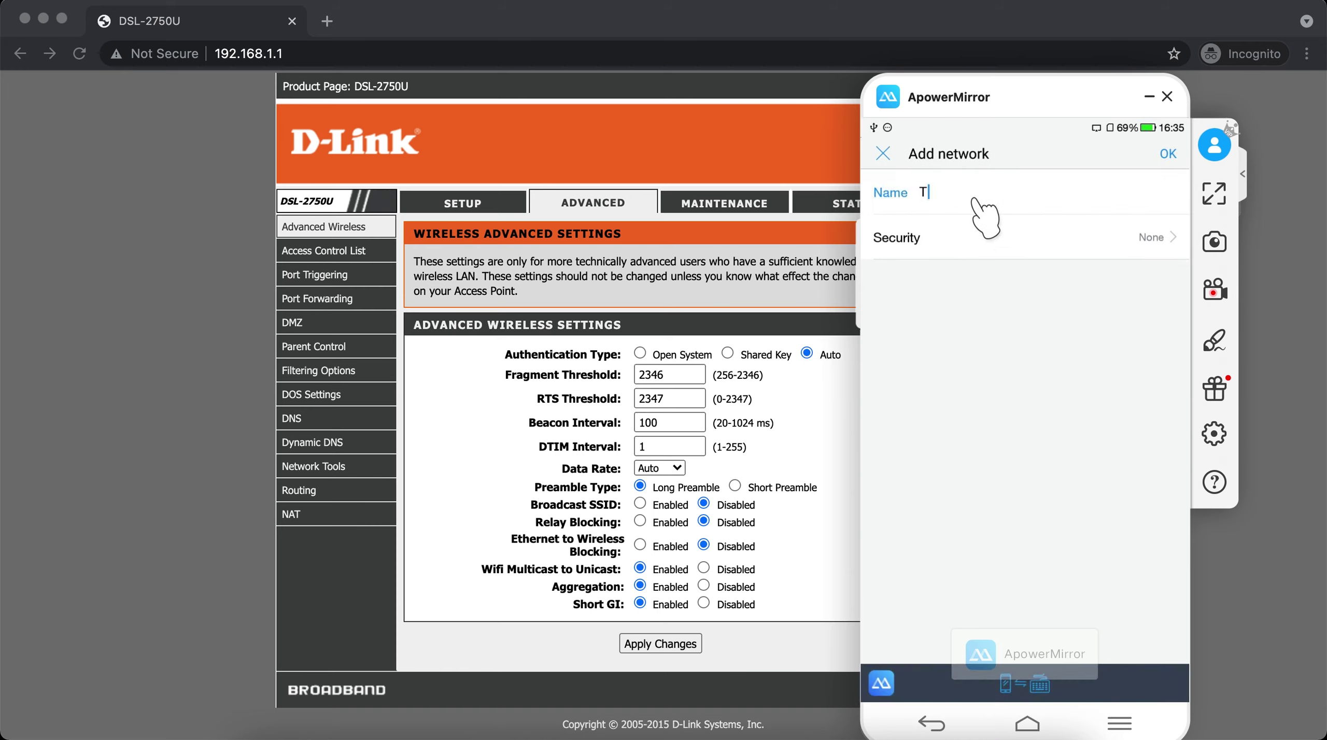
{"action": "type", "text": "amilil"}
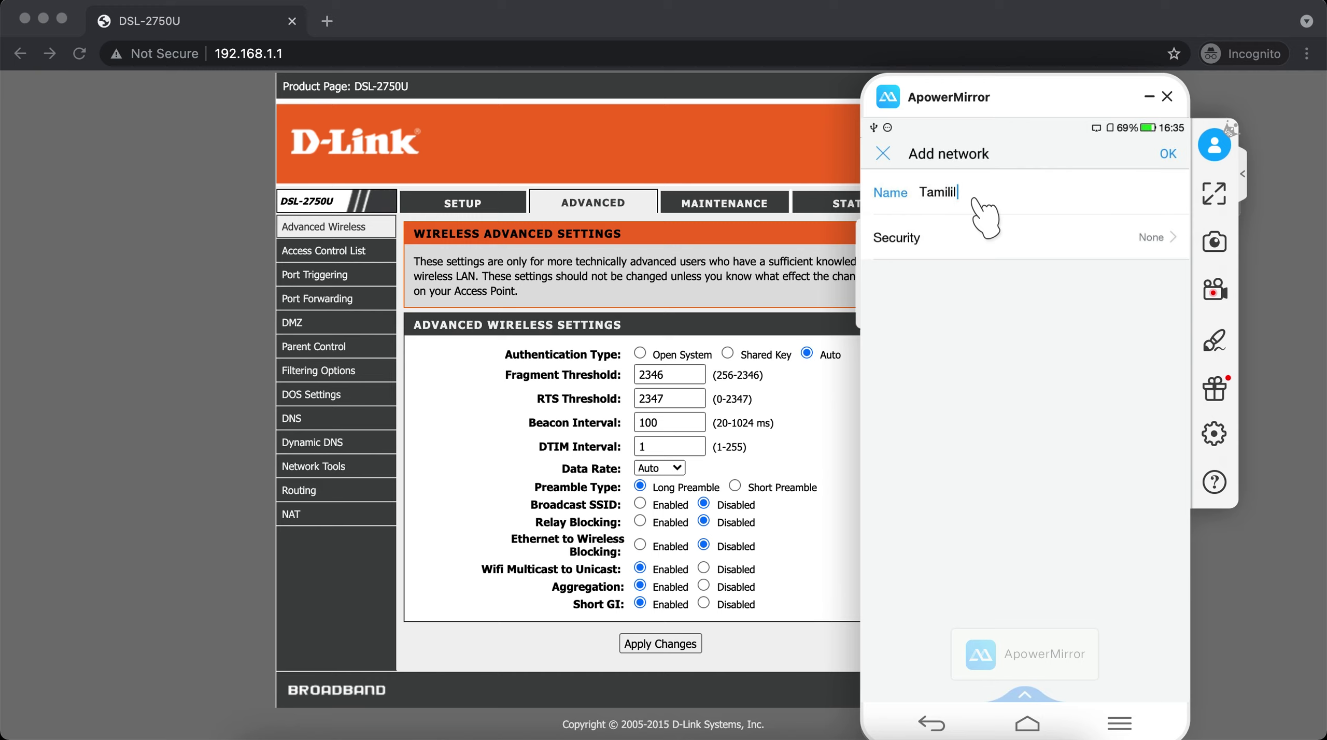
{"action": "type", "text": "Payil"}
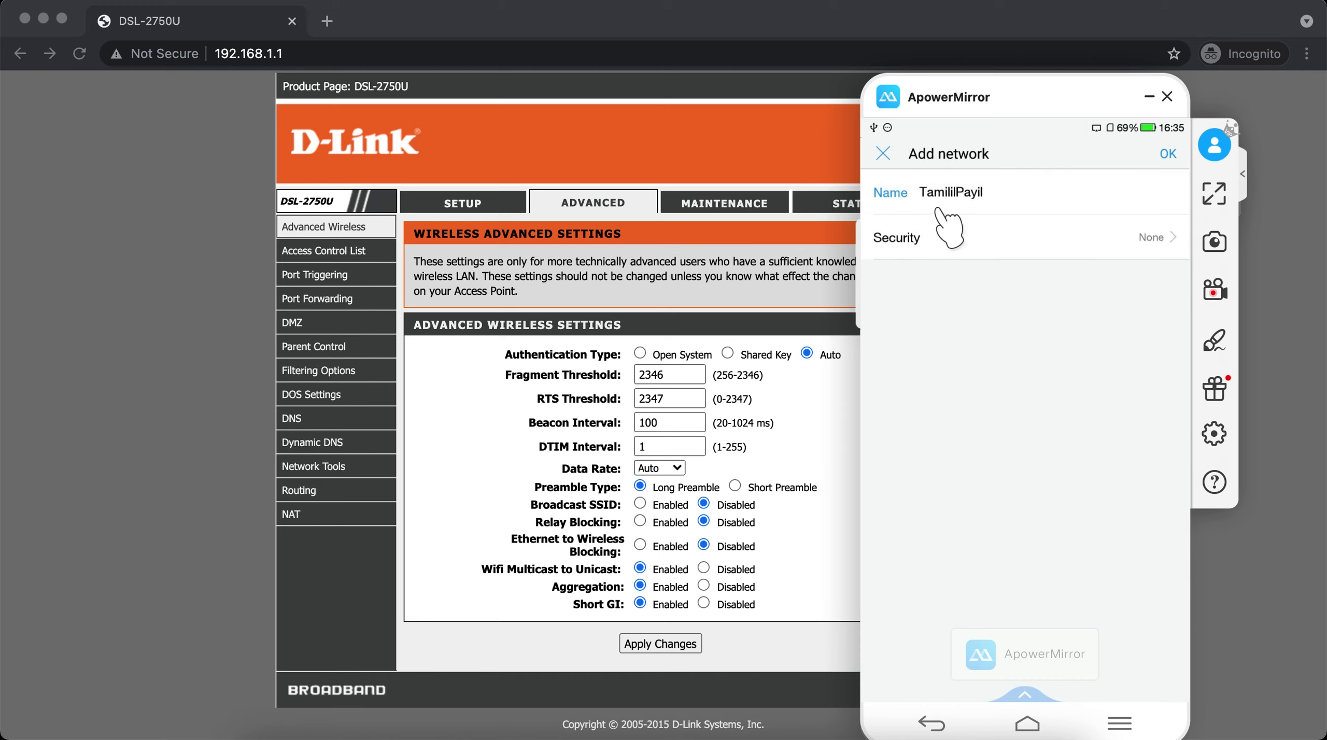
{"action": "left_click", "coordinate": [977, 239]}
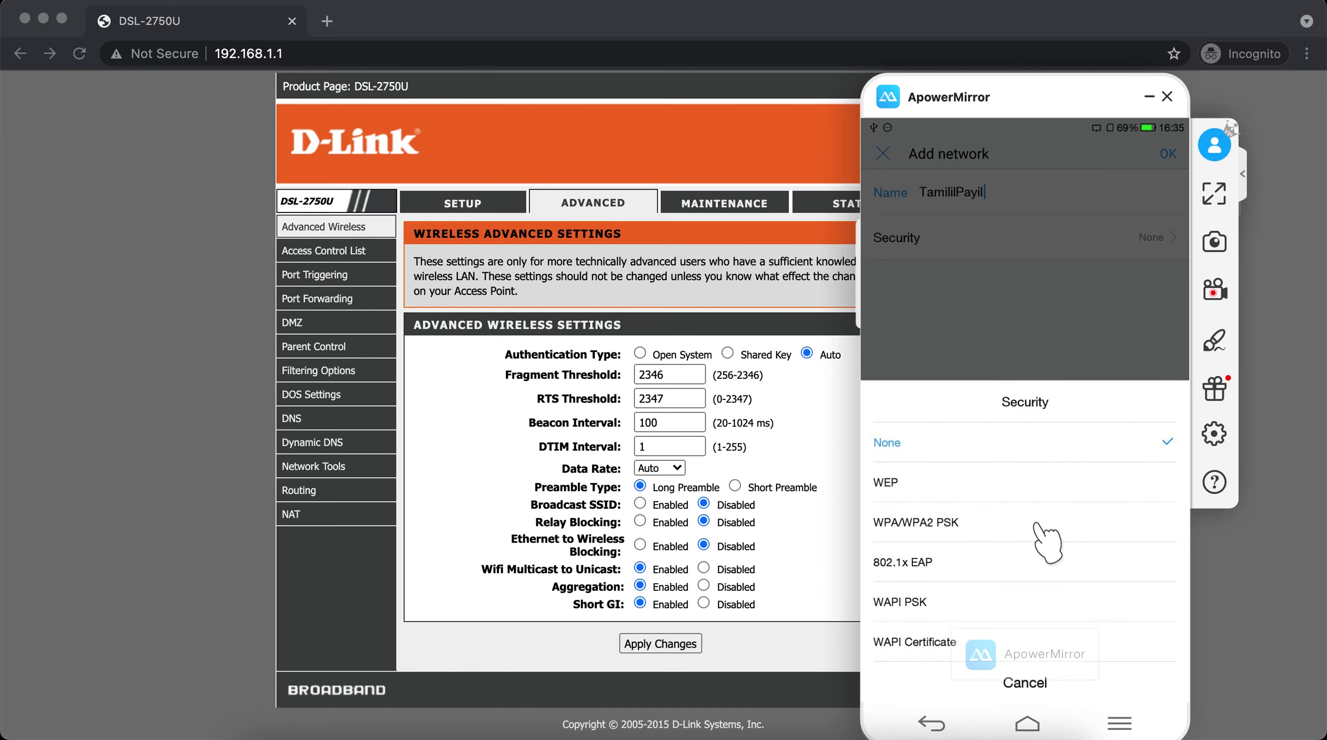
{"action": "left_click", "coordinate": [1033, 524]}
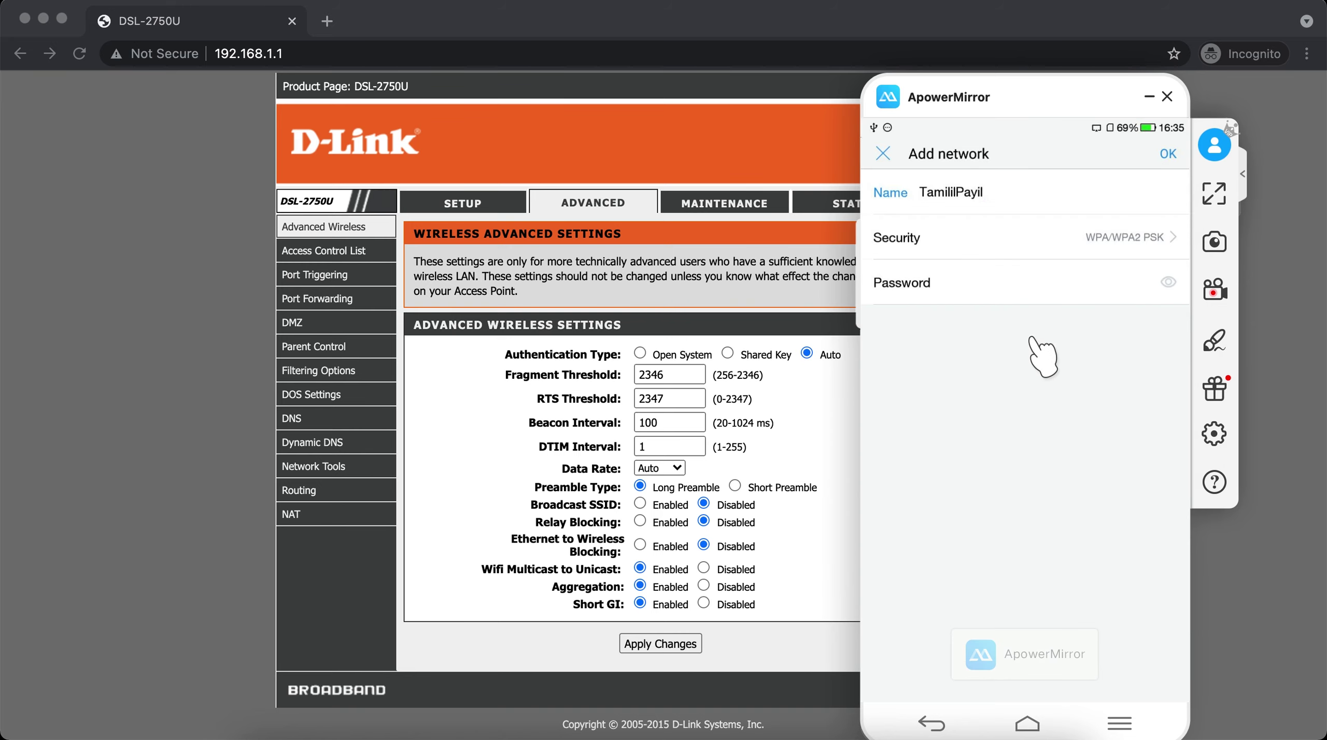
{"action": "left_click", "coordinate": [1052, 288]}
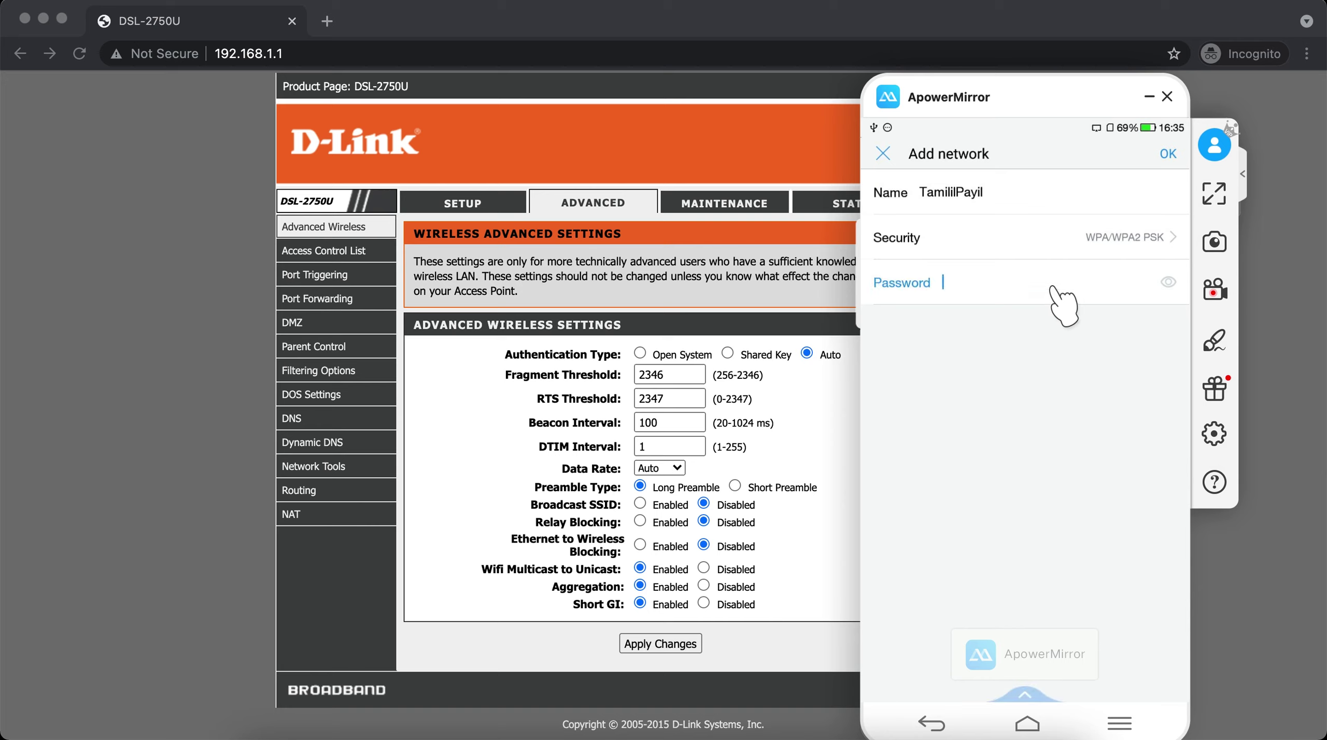
{"action": "type", "text": "••••••••"}
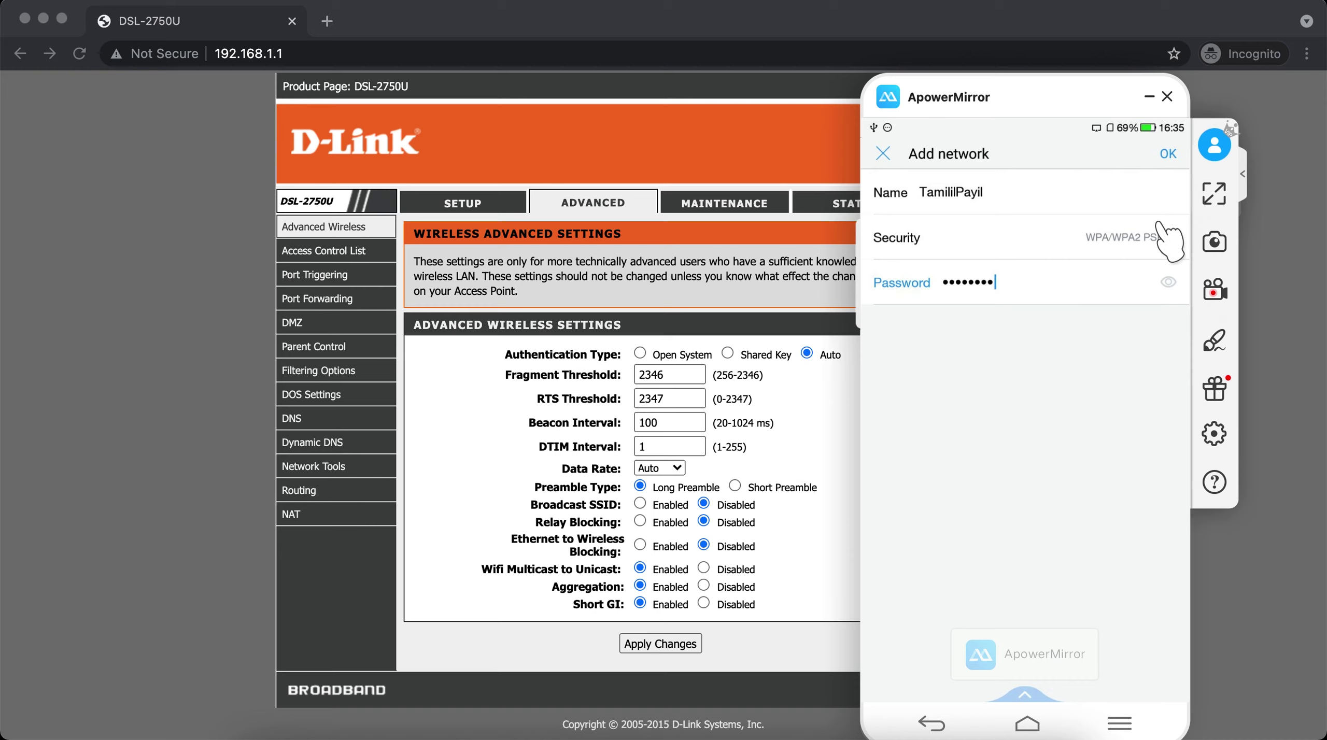
{"action": "left_click", "coordinate": [1168, 154]}
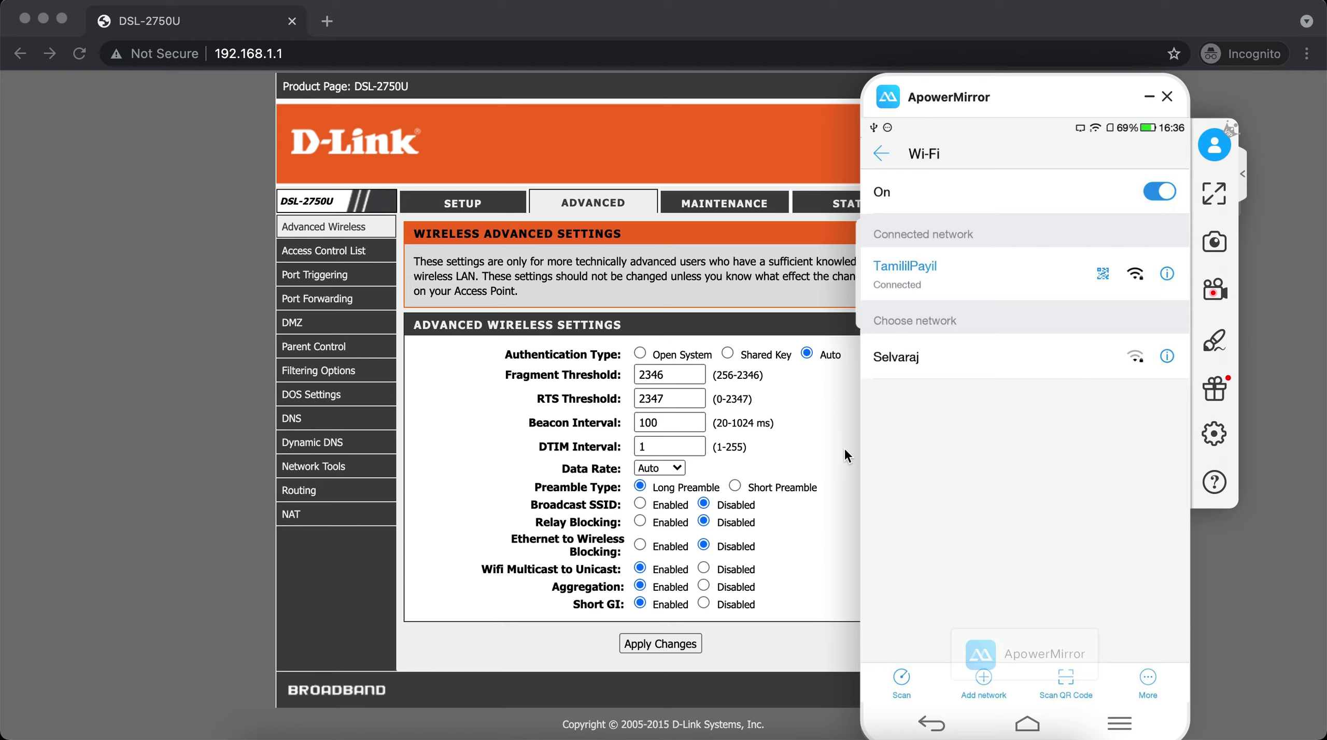
Set Wireless Access Control Mode to Allow Listed and apply it.
{"action": "left_click", "coordinate": [822, 432]}
{"action": "mouse_move", "coordinate": [361, 234]}
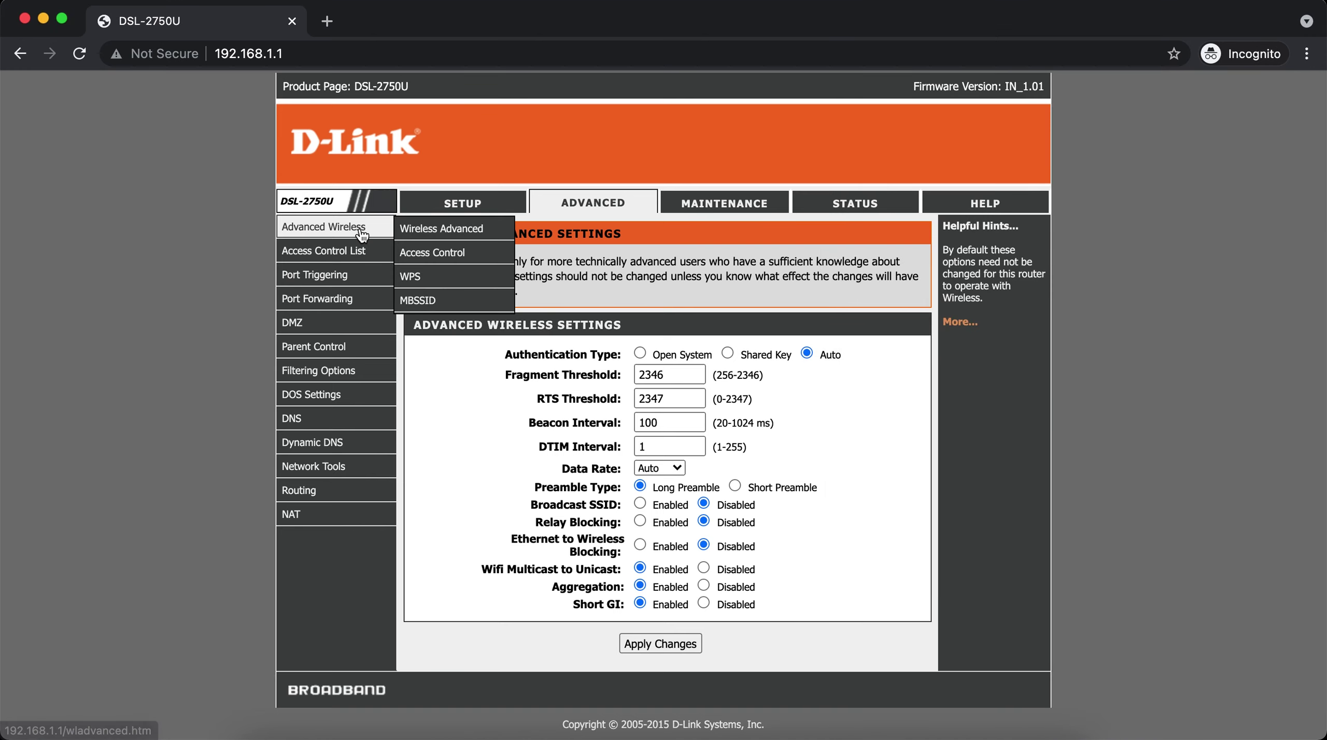
{"action": "left_click", "coordinate": [431, 253]}
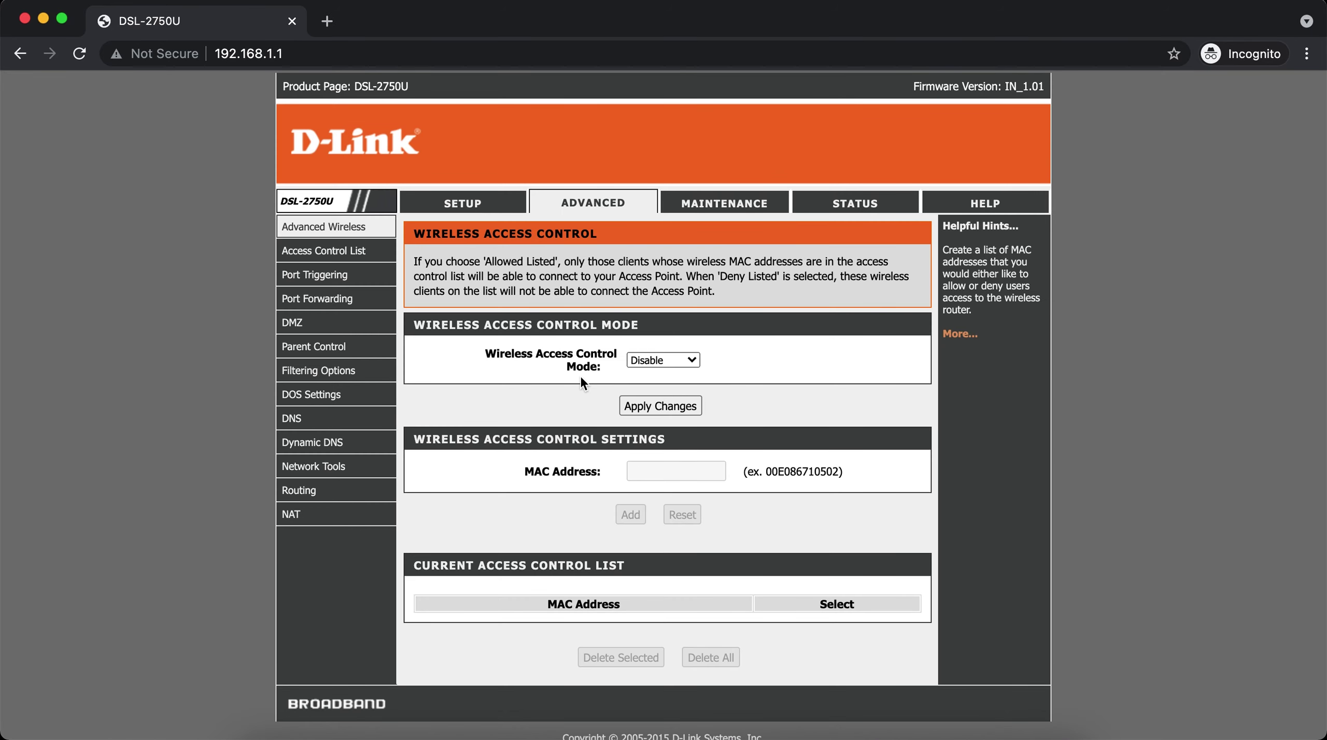
{"action": "left_click", "coordinate": [687, 363]}
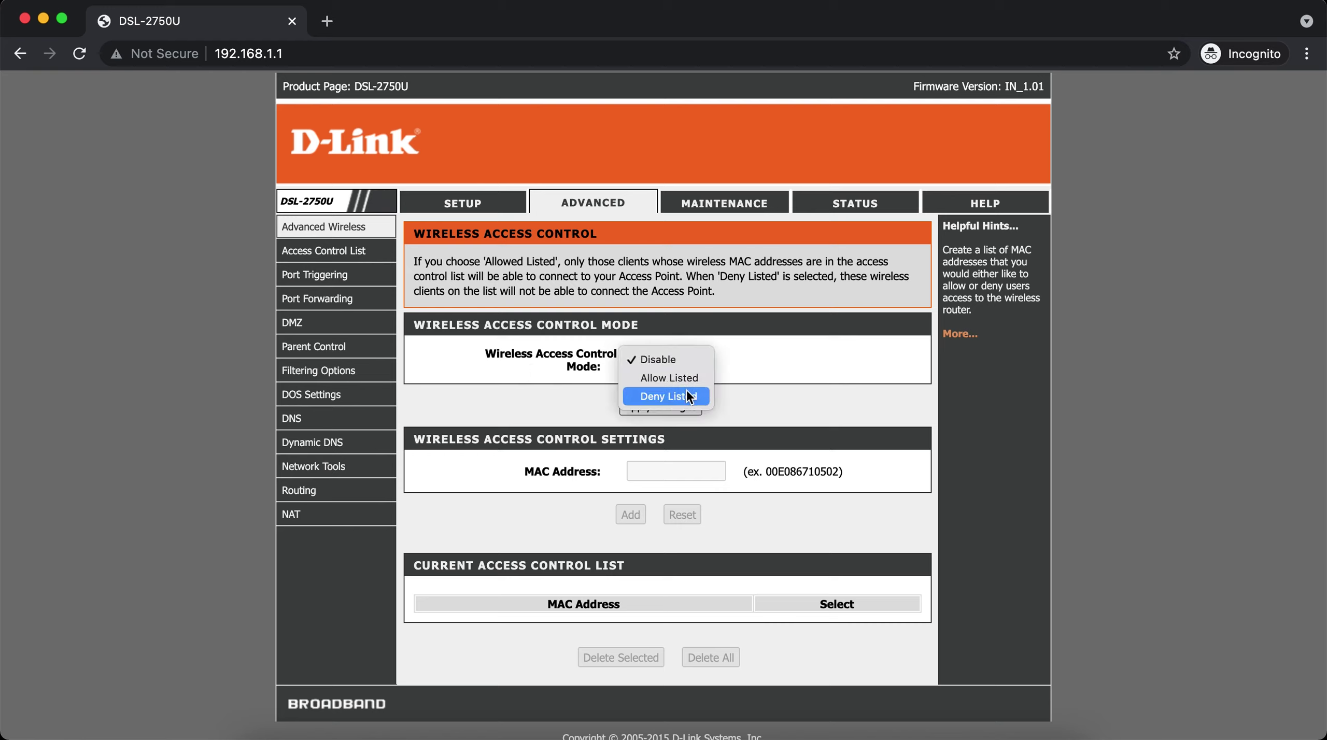
{"action": "left_click", "coordinate": [687, 380]}
{"action": "left_click", "coordinate": [682, 406]}
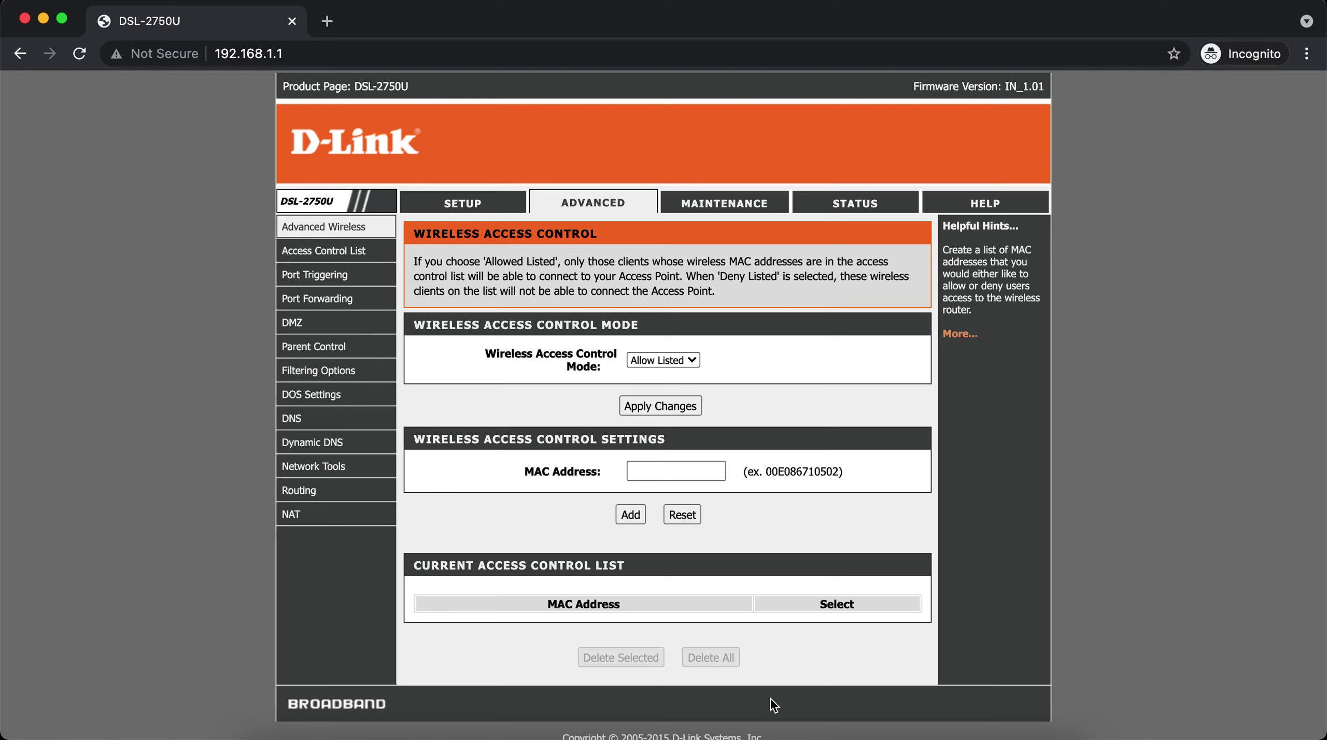
Restore the ApowerMirror window and go to Settings > About phone > Status on the phone.
{"action": "right_click", "coordinate": [847, 736]}
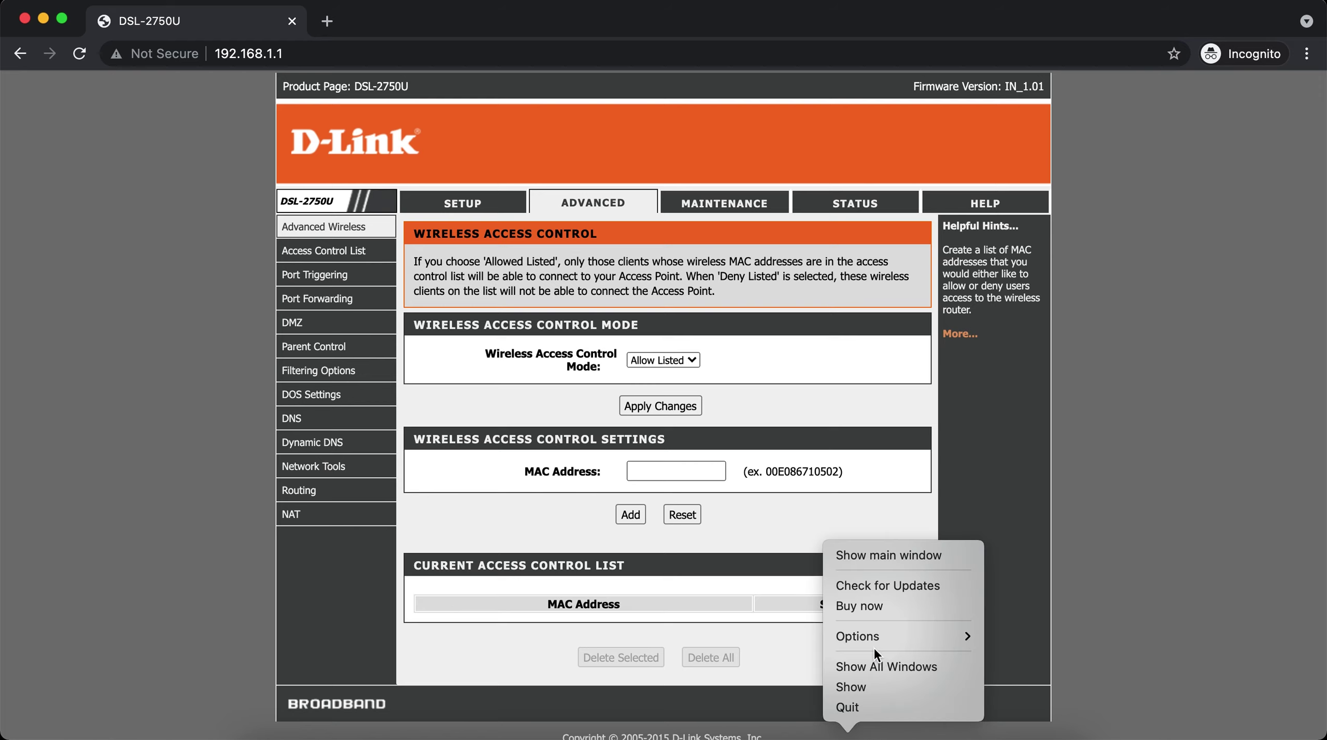
{"action": "left_click", "coordinate": [881, 686]}
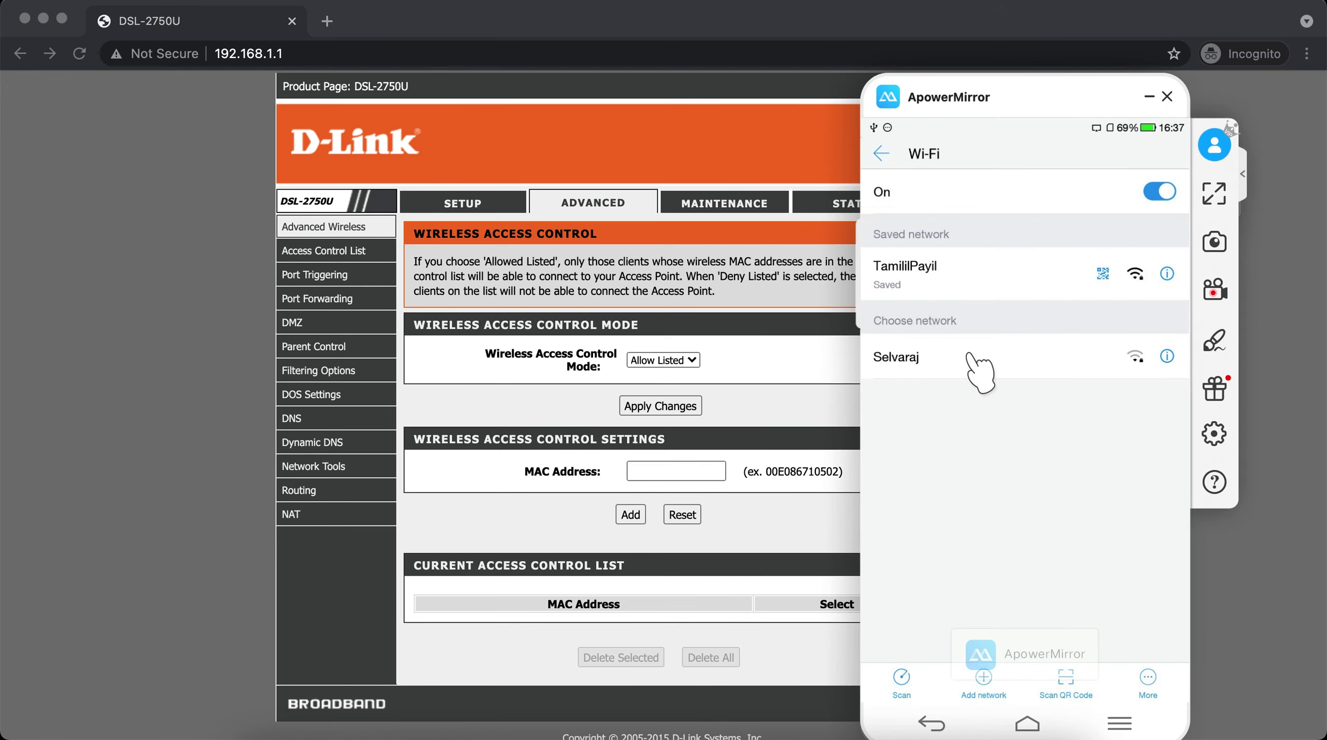
{"action": "left_click", "coordinate": [882, 153]}
{"action": "left_click_drag", "start_coordinate": [1007, 536], "coordinate": [1005, 279]}
{"action": "left_click_drag", "start_coordinate": [904, 298], "coordinate": [962, 15]}
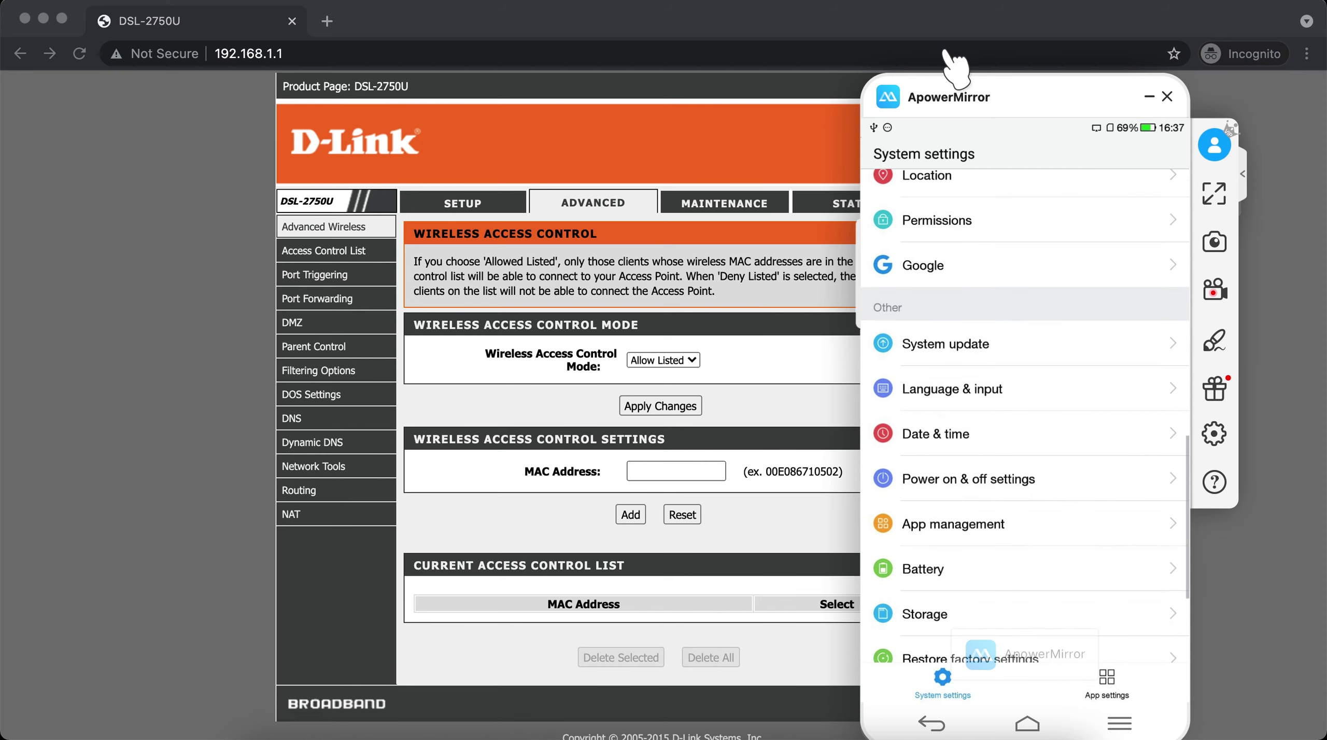
{"action": "left_click_drag", "start_coordinate": [986, 657], "coordinate": [1063, 324]}
{"action": "left_click", "coordinate": [1068, 622]}
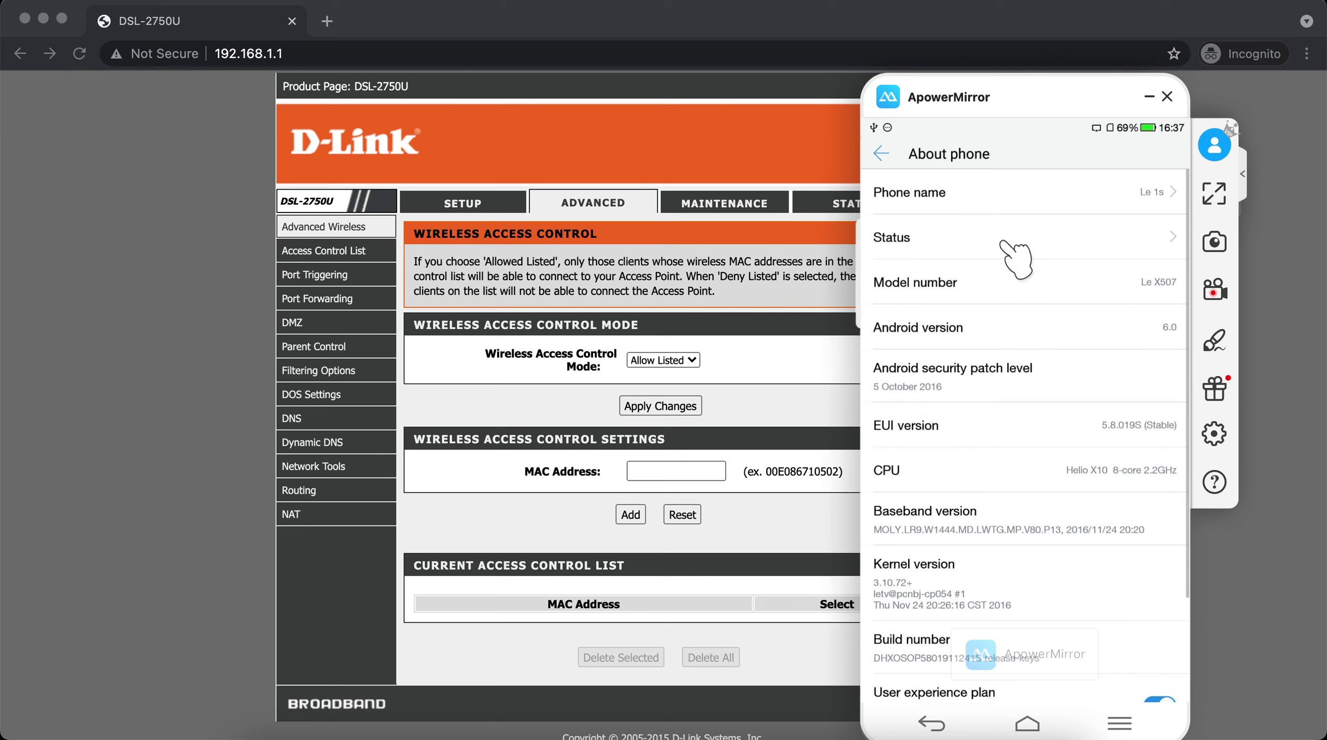
{"action": "left_click", "coordinate": [1008, 243]}
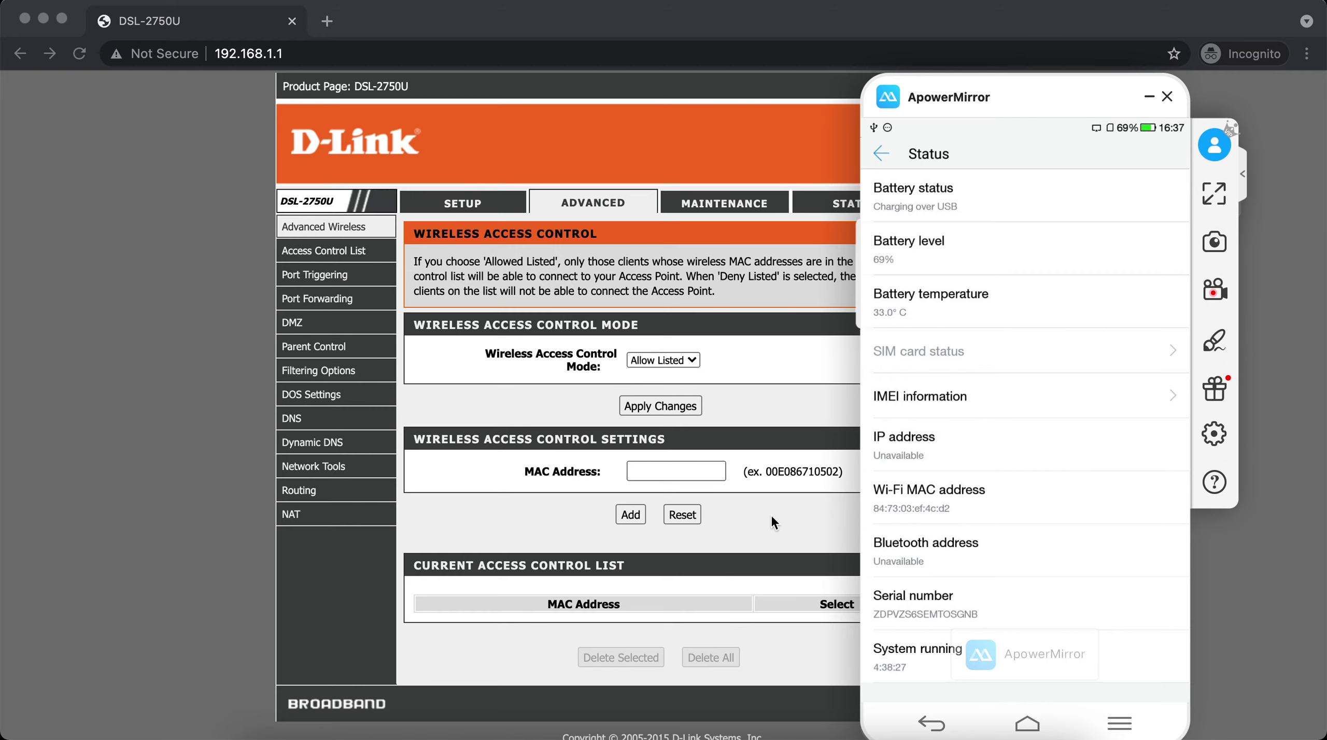
Add the phone's MAC address to the allowed access control list and select its new entry.
{"action": "left_click", "coordinate": [693, 472]}
{"action": "type", "text": "8"}
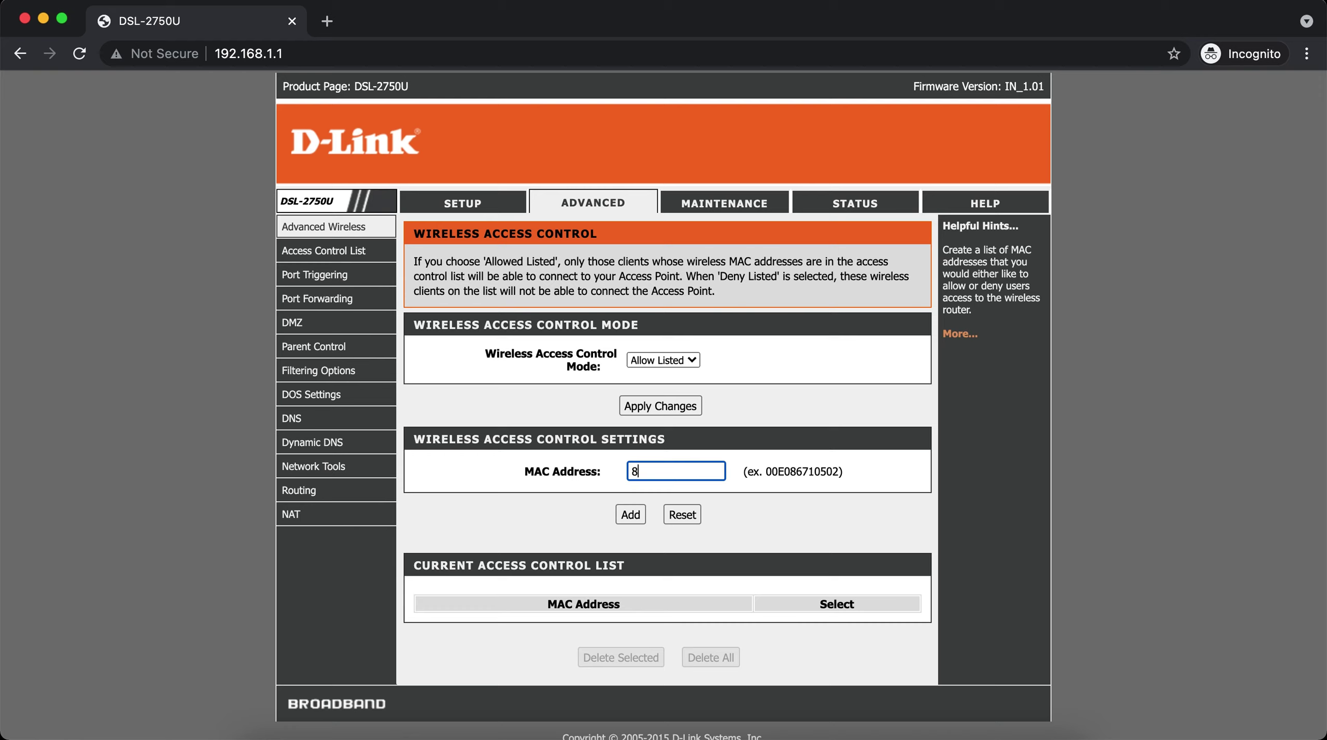
{"action": "type", "text": "47303ef4cd2"}
{"action": "left_click", "coordinate": [631, 513]}
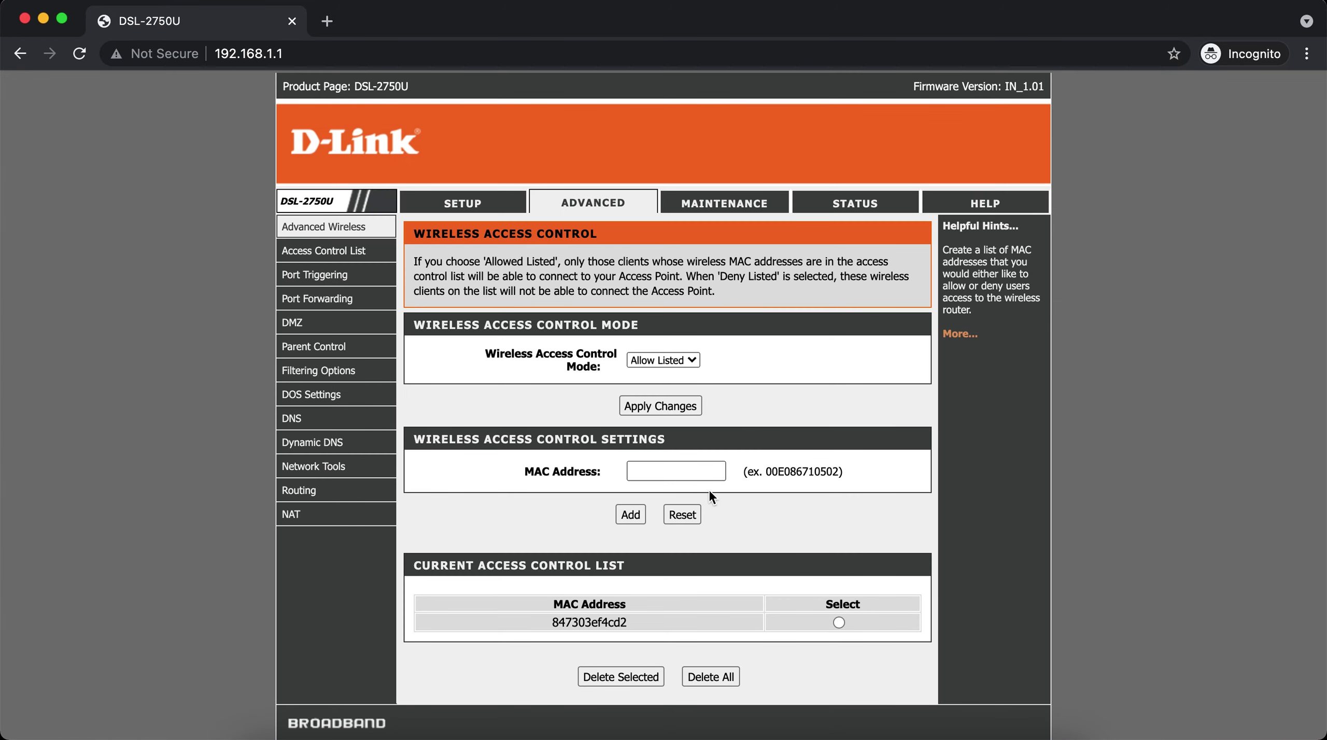
{"action": "left_click", "coordinate": [839, 622]}
{"action": "scroll", "coordinate": [749, 485], "scroll_direction": "down", "scroll_amount": 1}
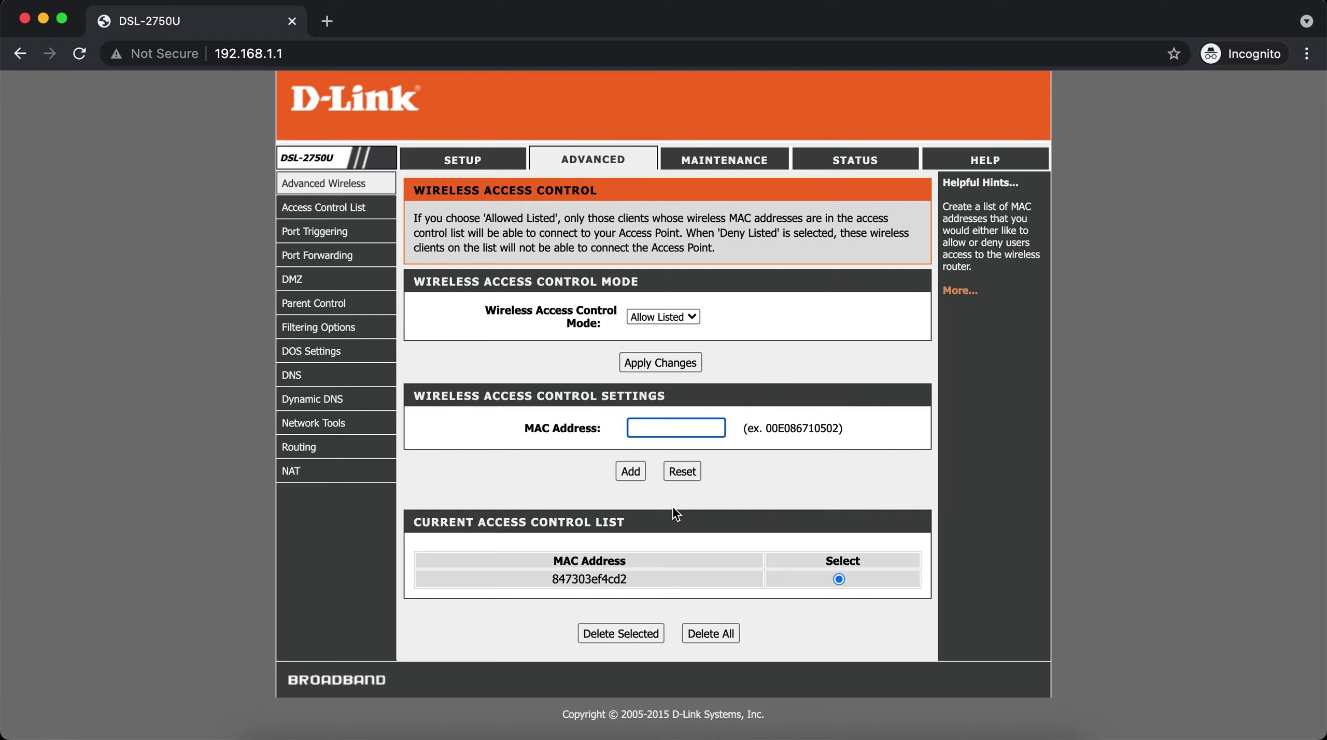
{"action": "mouse_move", "coordinate": [345, 308]}
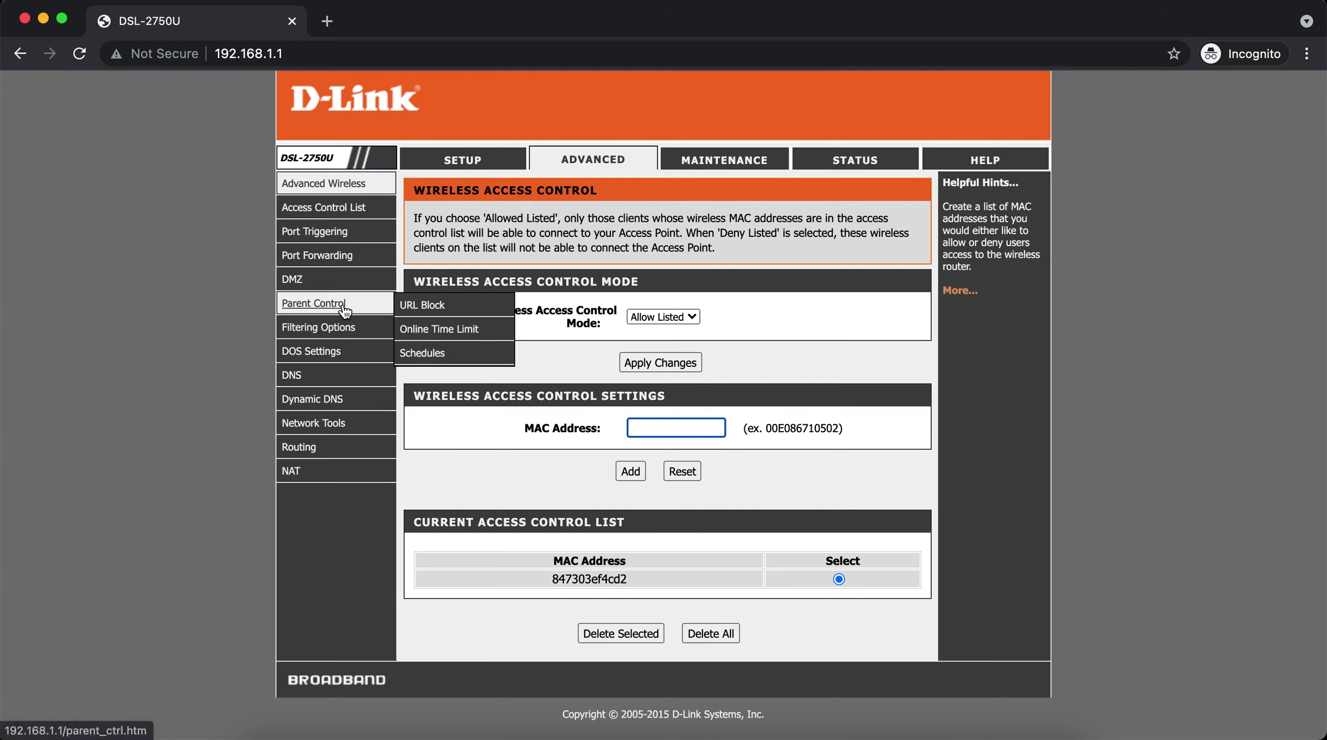
Enable URL Blocking Capability on the URL Block page and apply the change.
{"action": "left_click", "coordinate": [413, 311]}
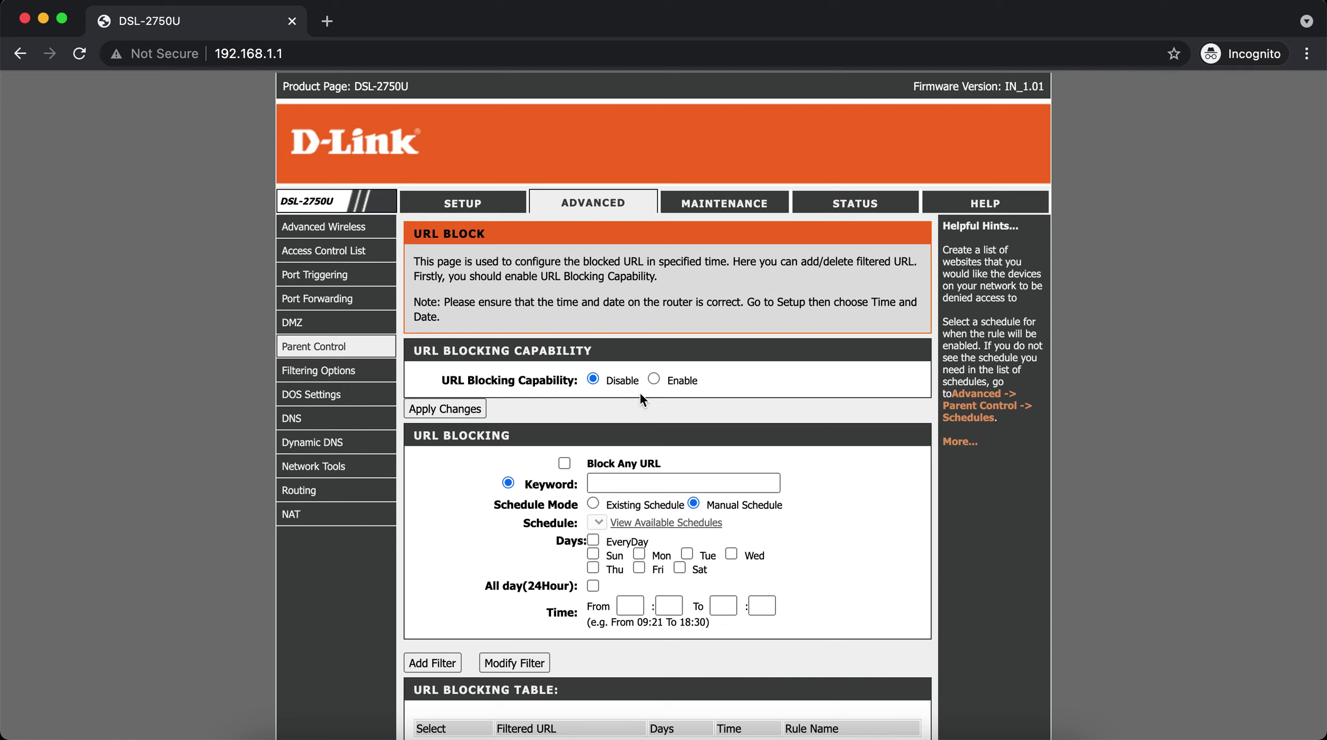
{"action": "left_click", "coordinate": [654, 380]}
{"action": "left_click", "coordinate": [478, 410]}
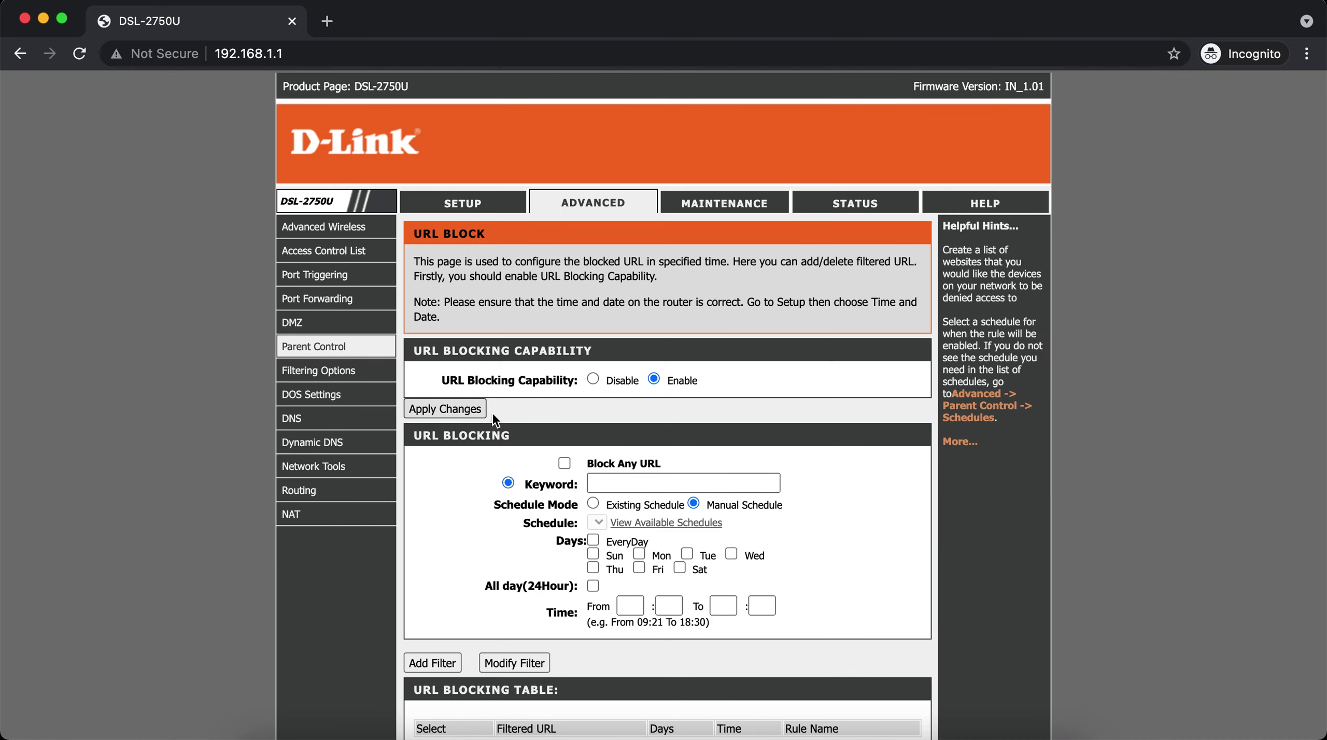
Enter youtube.com as an everyday filter; the first add is rejected with an invalid time warning.
{"action": "left_click", "coordinate": [646, 484]}
{"action": "scroll", "coordinate": [646, 484], "scroll_direction": "down", "scroll_amount": 3}
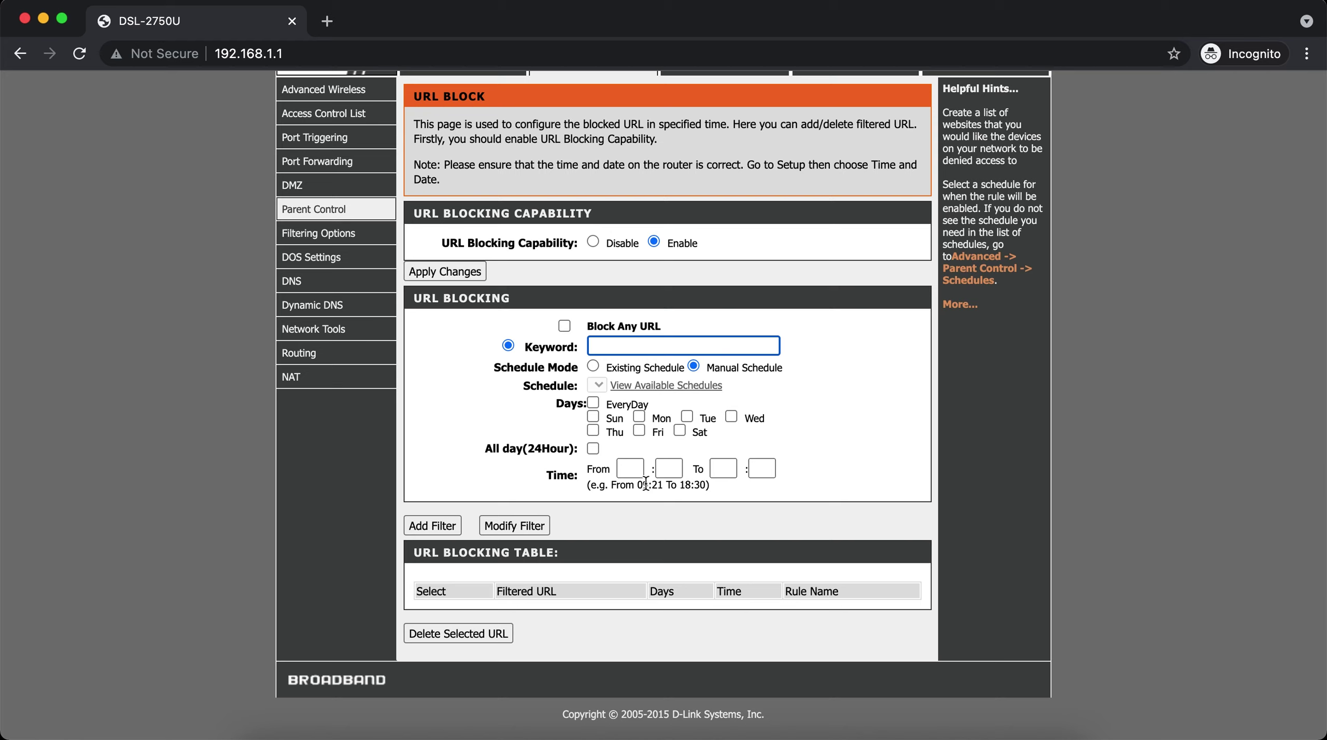
{"action": "type", "text": "youtube.com"}
{"action": "left_click", "coordinate": [593, 403]}
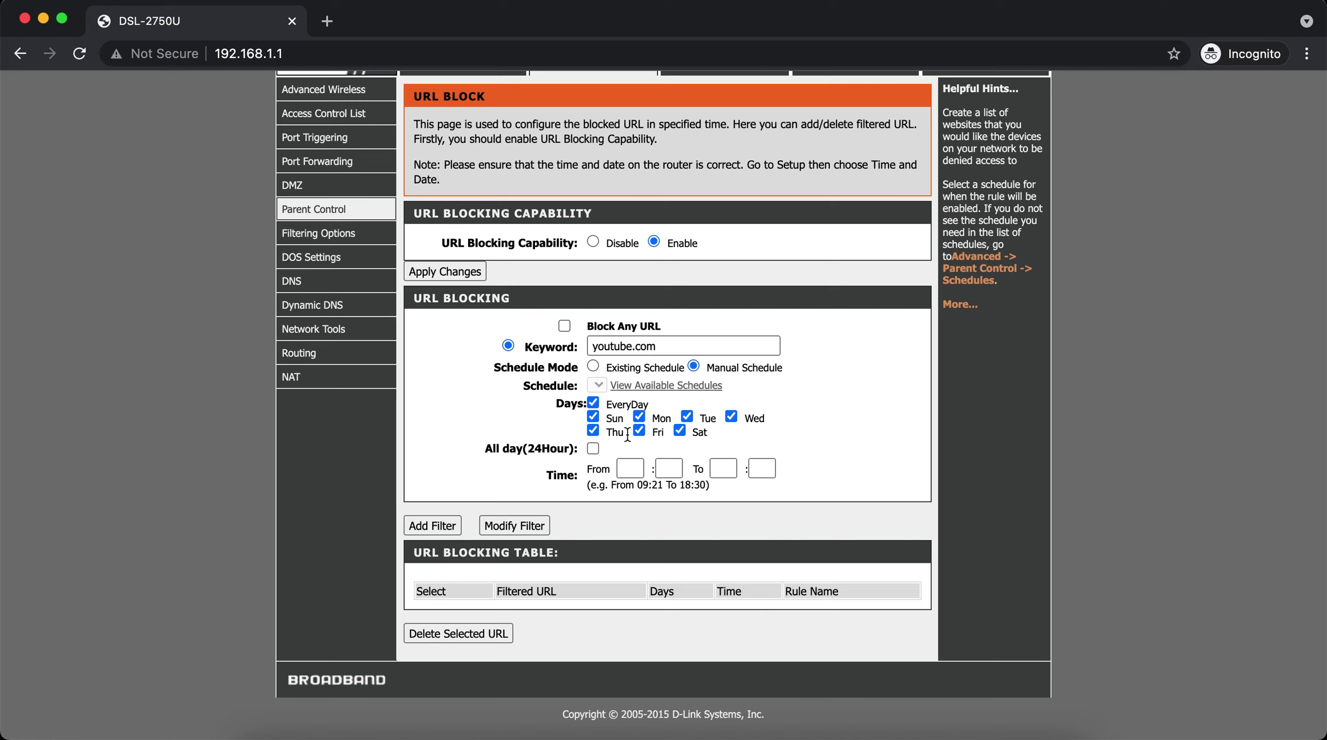
{"action": "left_click", "coordinate": [433, 533]}
{"action": "left_click", "coordinate": [826, 158]}
Set the block window to 00:00–23:59 and add the youtube.com filter.
{"action": "left_click", "coordinate": [624, 466]}
{"action": "type", "text": "00"}
{"action": "left_click", "coordinate": [669, 468]}
{"action": "type", "text": "00"}
{"action": "left_click", "coordinate": [730, 474]}
{"action": "type", "text": "23"}
{"action": "left_click", "coordinate": [764, 468]}
{"action": "type", "text": "59"}
{"action": "left_click", "coordinate": [442, 531]}
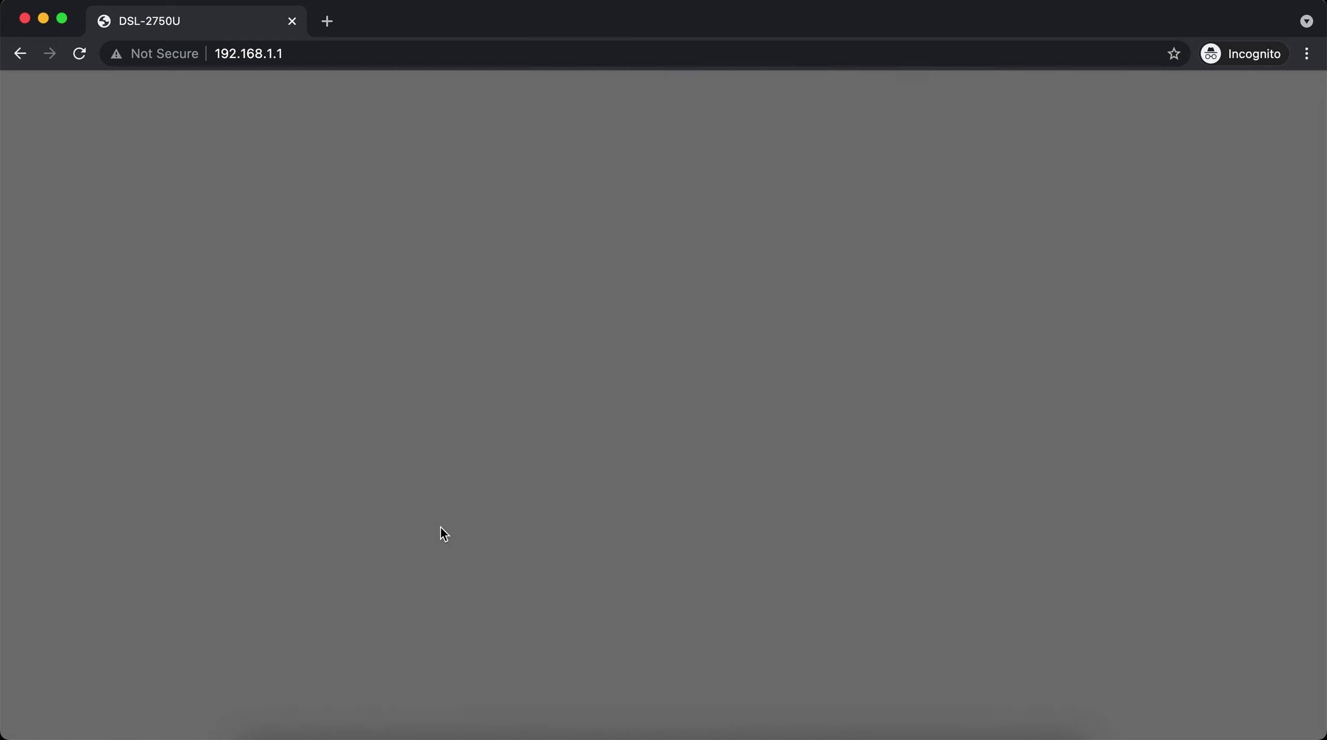
Edit the youtube.com filter to drop Sunday and Saturday, then save it for Mon–Fri.
{"action": "scroll", "coordinate": [715, 464], "scroll_direction": "down", "scroll_amount": 3}
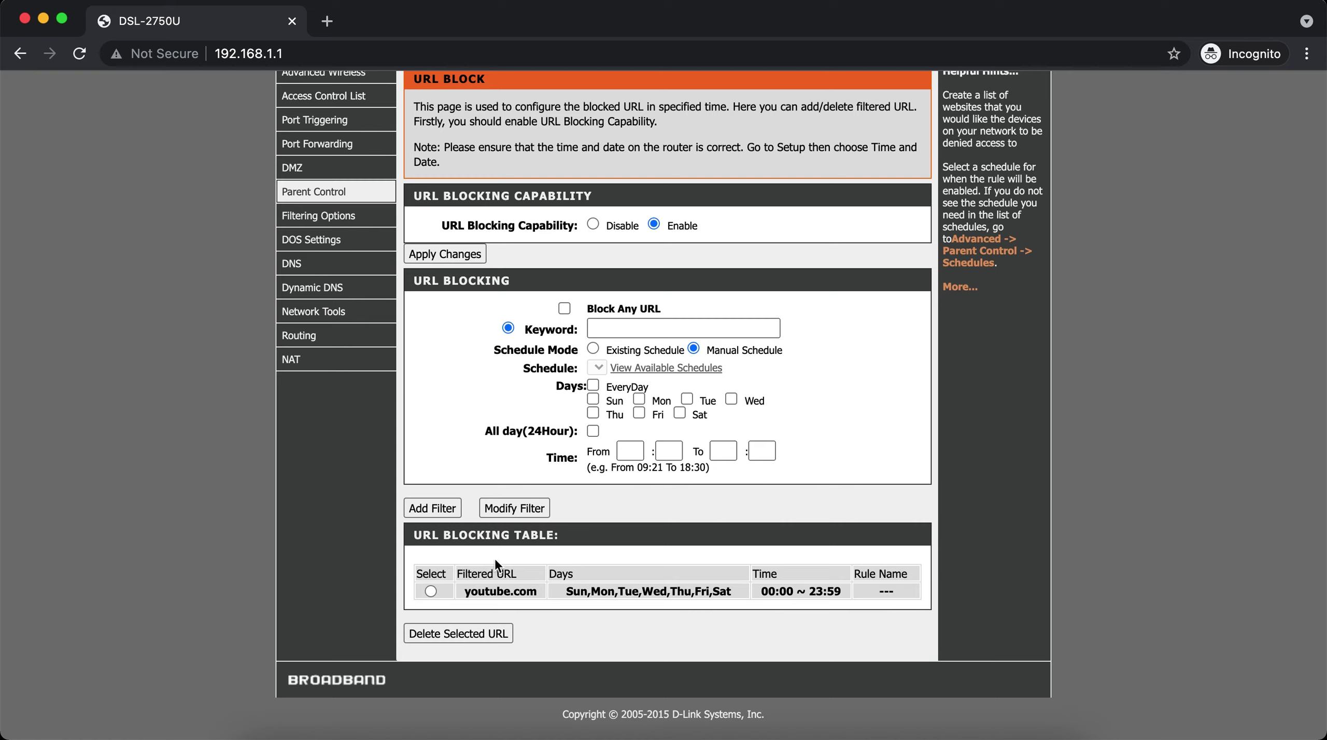
{"action": "left_click", "coordinate": [430, 591]}
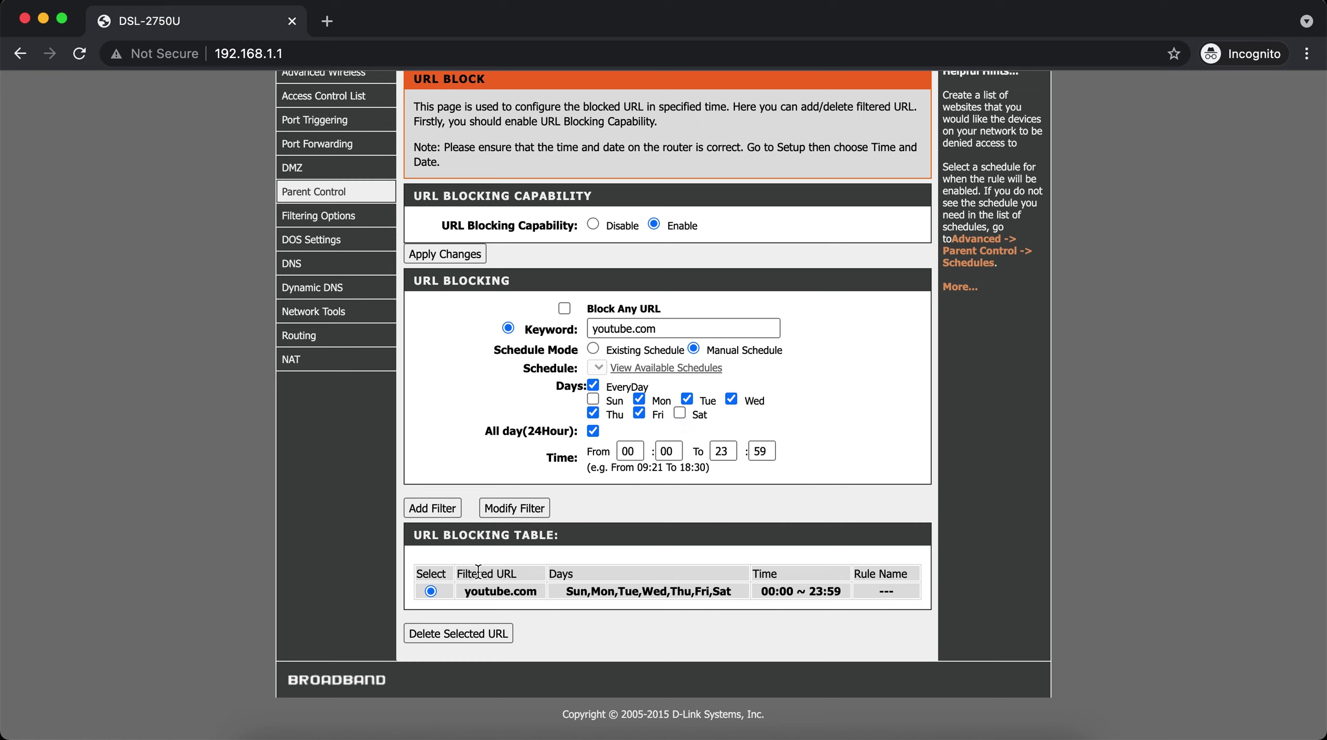
{"action": "left_click", "coordinate": [432, 508]}
{"action": "scroll", "coordinate": [614, 553], "scroll_direction": "down", "scroll_amount": 4}
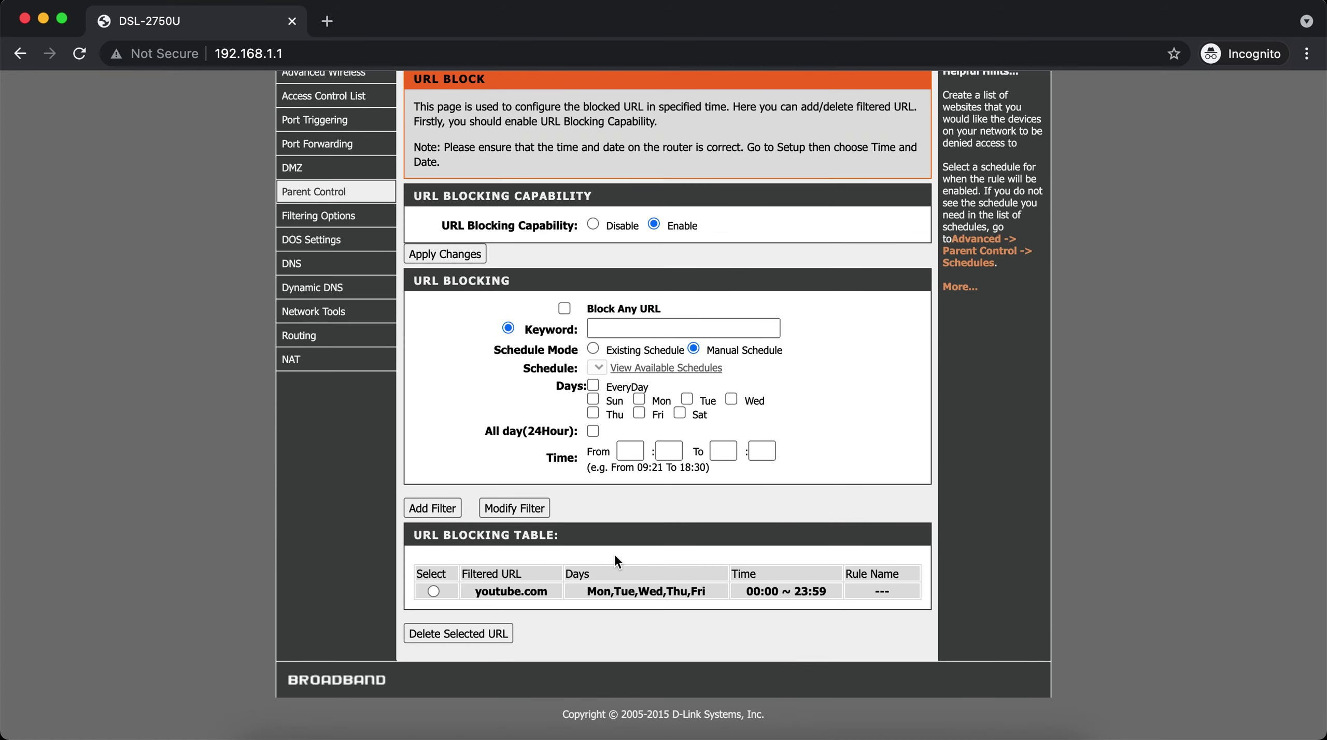
{"action": "scroll", "coordinate": [613, 553], "scroll_direction": "up", "scroll_amount": 4}
{"action": "mouse_move", "coordinate": [376, 358]}
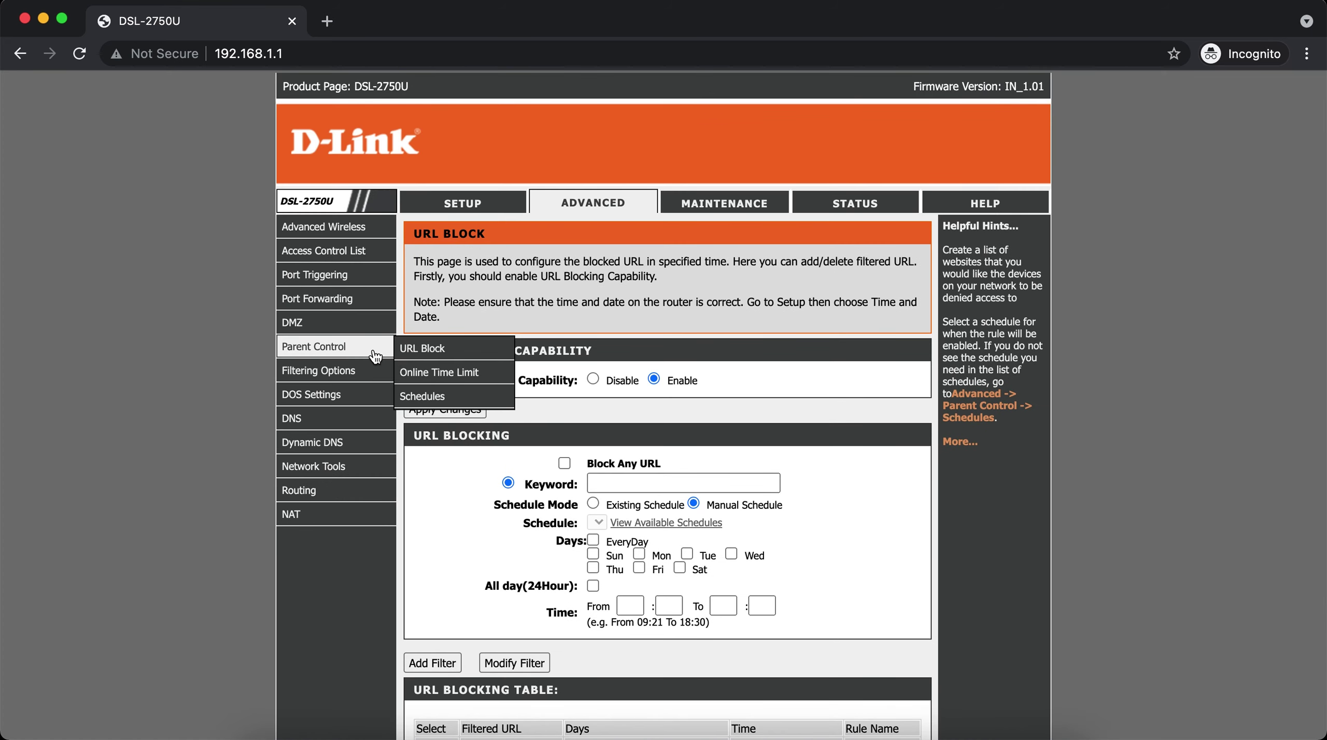
Enable Online Time Limit and apply the setting.
{"action": "left_click", "coordinate": [438, 372]}
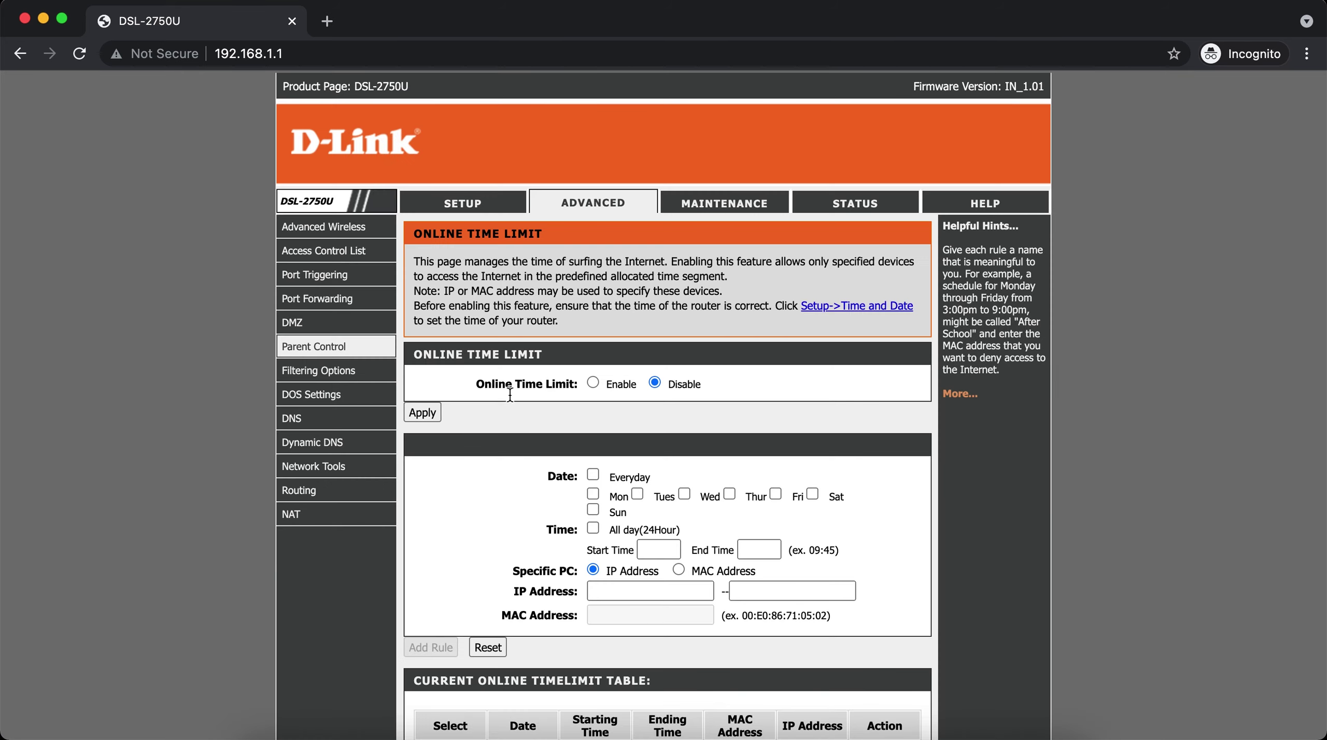
{"action": "scroll", "coordinate": [635, 451], "scroll_direction": "down", "scroll_amount": 3}
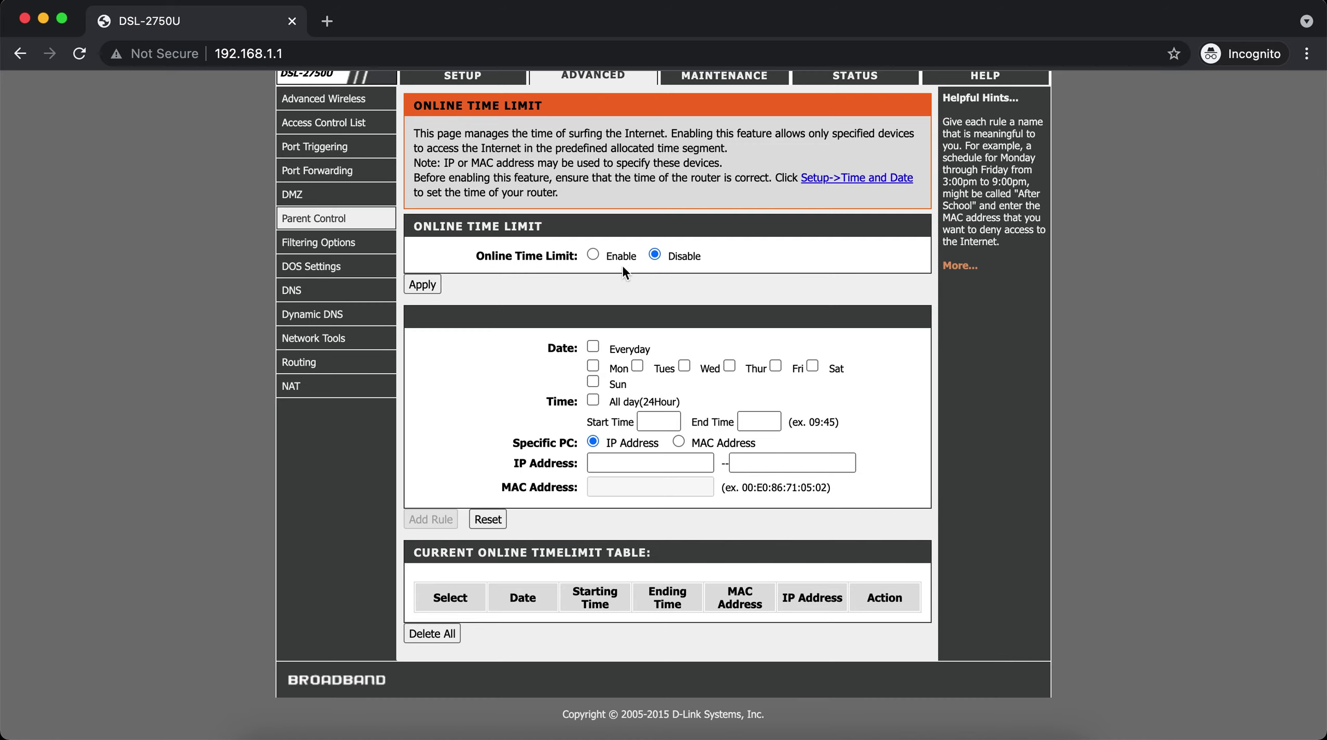
{"action": "left_click", "coordinate": [594, 255]}
{"action": "left_click", "coordinate": [422, 284]}
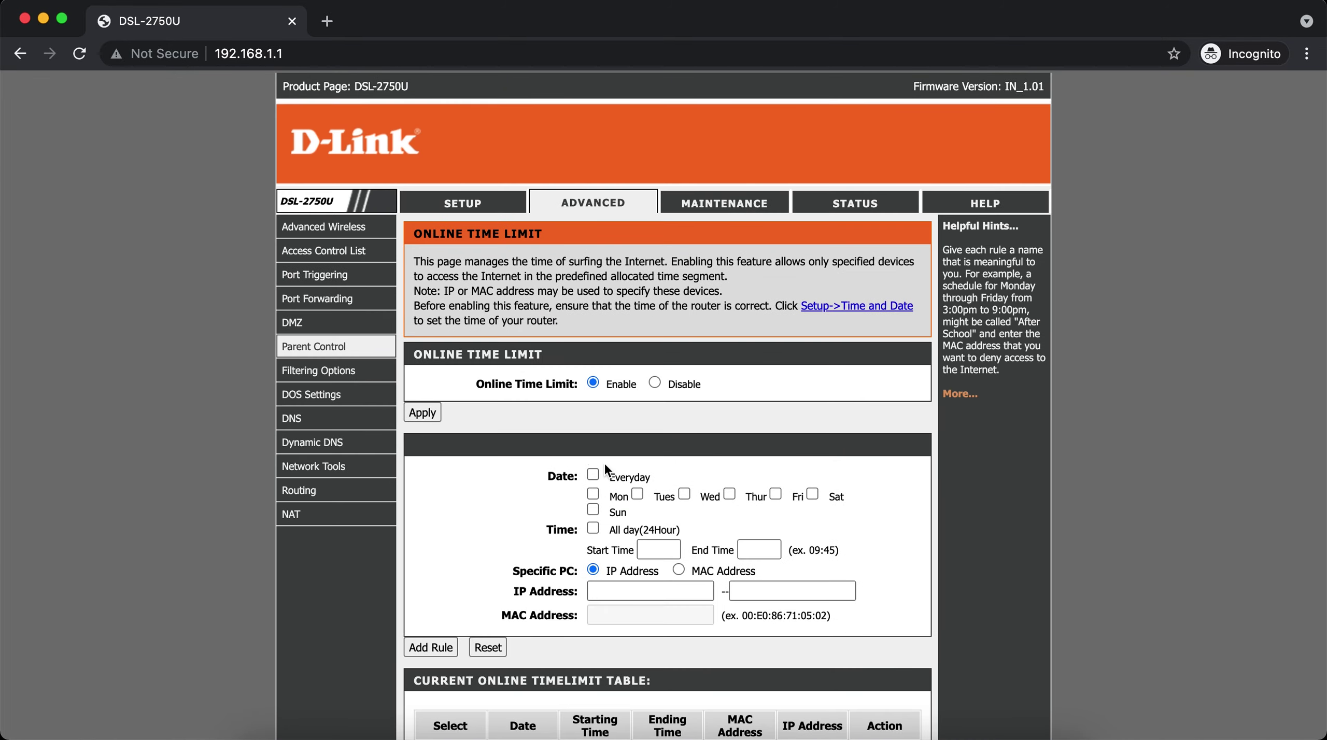
Draft an everyday rule with start time 10:00 and end time 5:00, identified by MAC address.
{"action": "left_click", "coordinate": [594, 473]}
{"action": "scroll", "coordinate": [596, 474], "scroll_direction": "down", "scroll_amount": 3}
{"action": "left_click", "coordinate": [665, 424]}
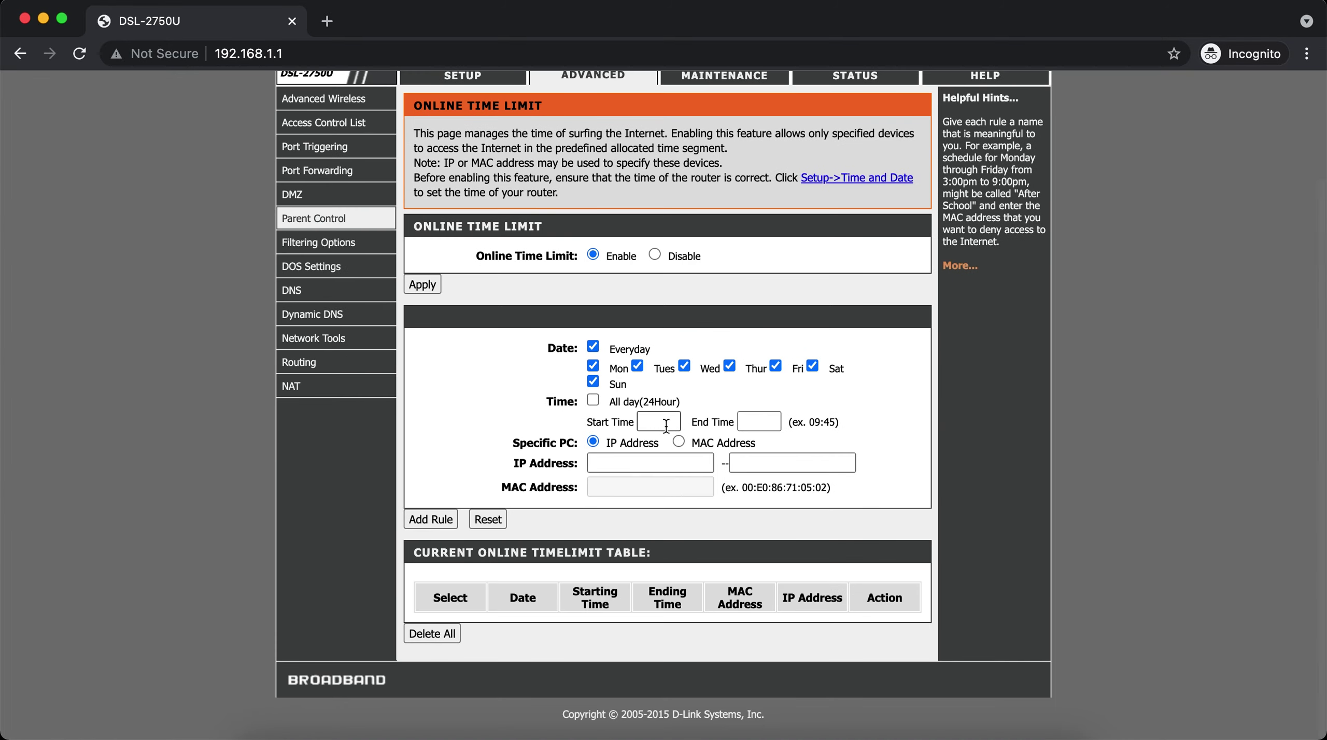
{"action": "type", "text": "10"}
{"action": "key", "text": "Tab"}
{"action": "key", "text": "Tab"}
{"action": "left_click", "coordinate": [675, 424]}
{"action": "type", "text": ":00"}
{"action": "left_click", "coordinate": [754, 418]}
{"action": "type", "text": "5:00"}
{"action": "left_click", "coordinate": [679, 442]}
Enter the phone's colon-separated MAC address and try adding the rule, which fails on the end time format.
{"action": "left_click", "coordinate": [673, 485]}
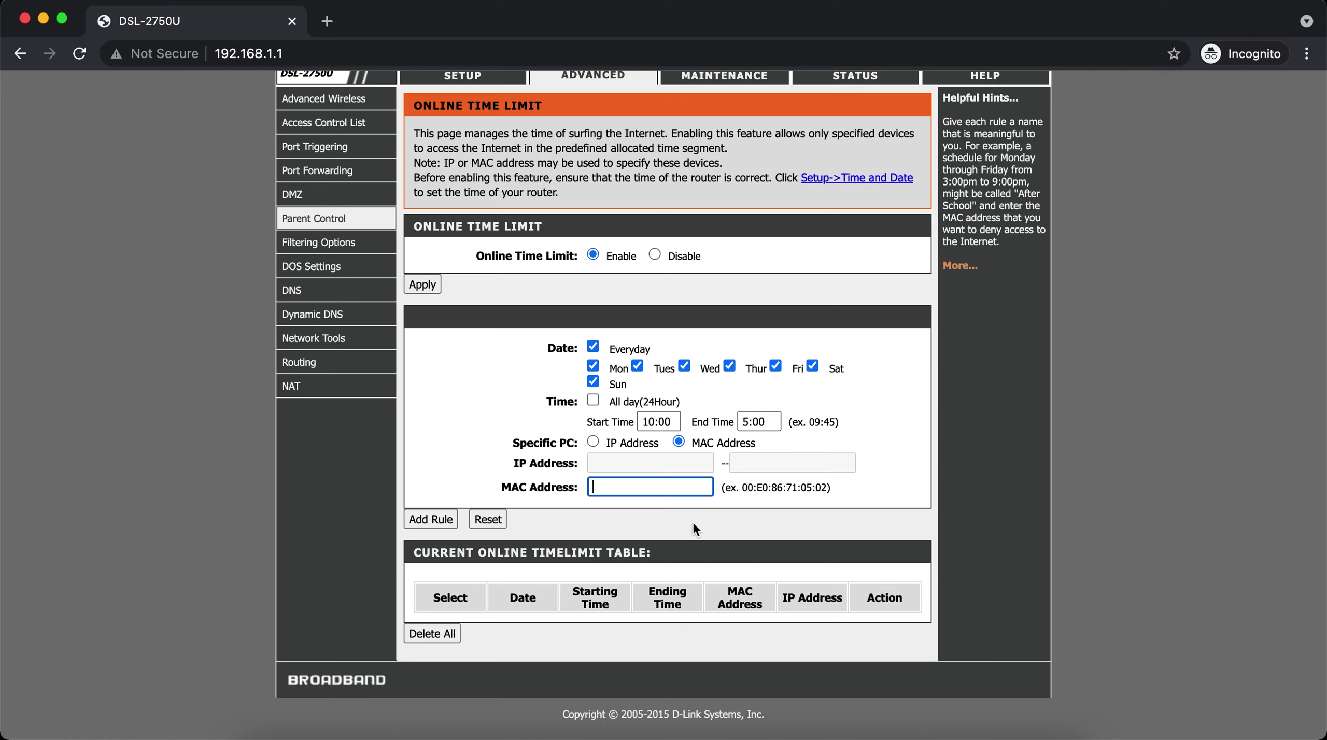
{"action": "type", "text": "84:73:03:ef:4c:d2"}
{"action": "left_click", "coordinate": [435, 520]}
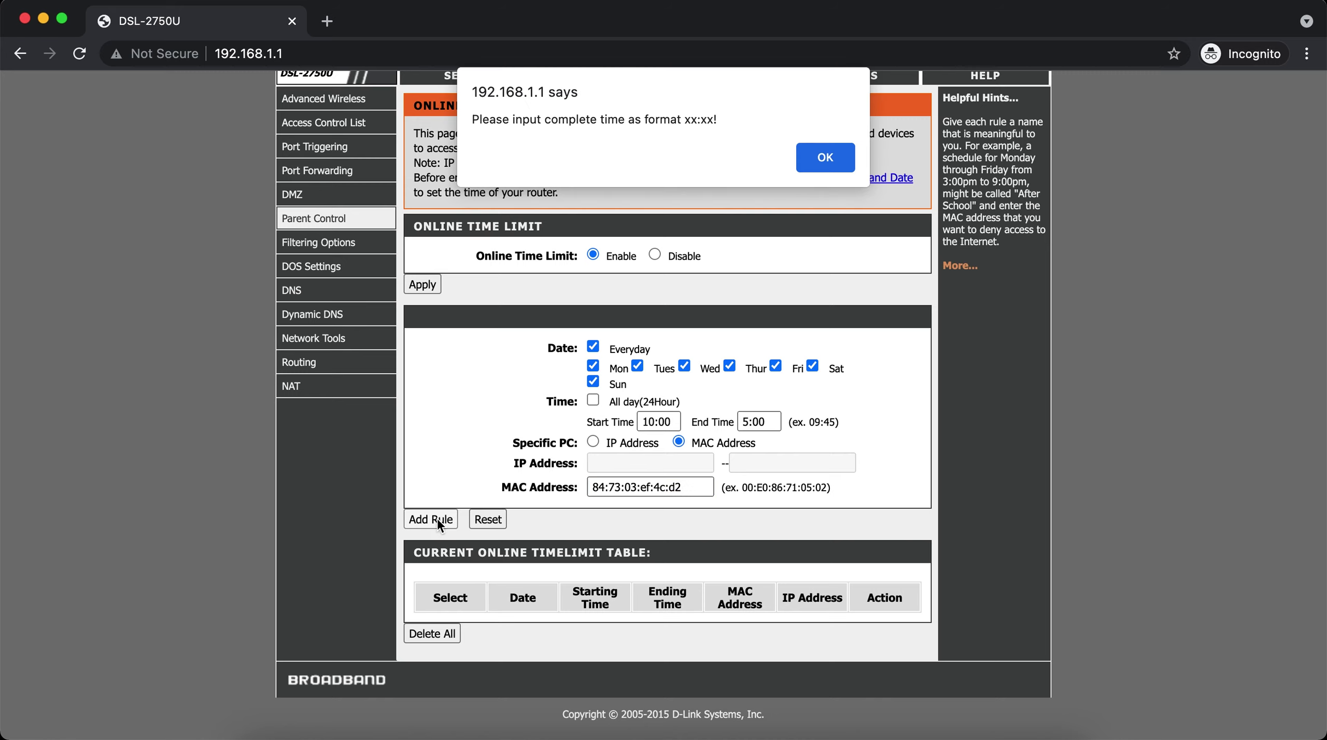
Dismiss the format warning, change the end time to 17:00, and submit the rule.
{"action": "left_click", "coordinate": [827, 160]}
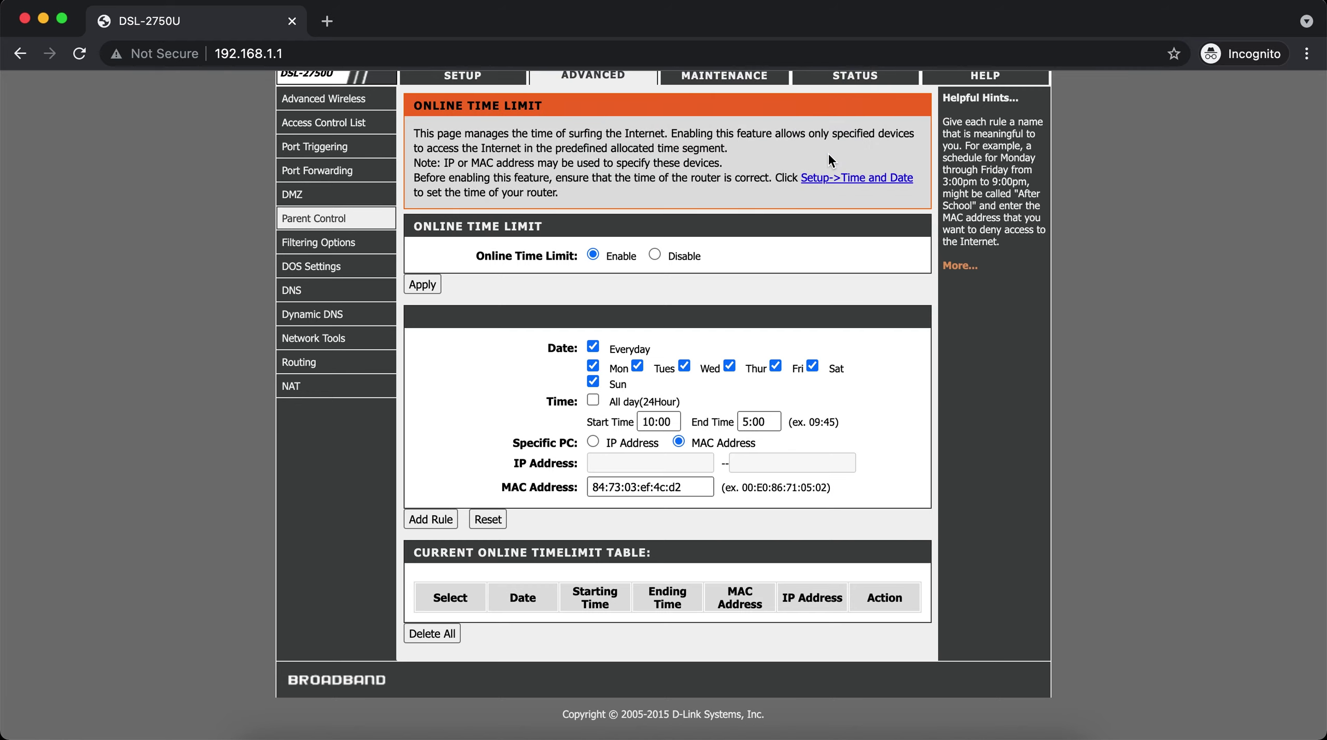
{"action": "left_click", "coordinate": [747, 421]}
{"action": "left_click_drag", "start_coordinate": [747, 421], "coordinate": [737, 421]}
{"action": "type", "text": "17"}
{"action": "left_click", "coordinate": [448, 519]}
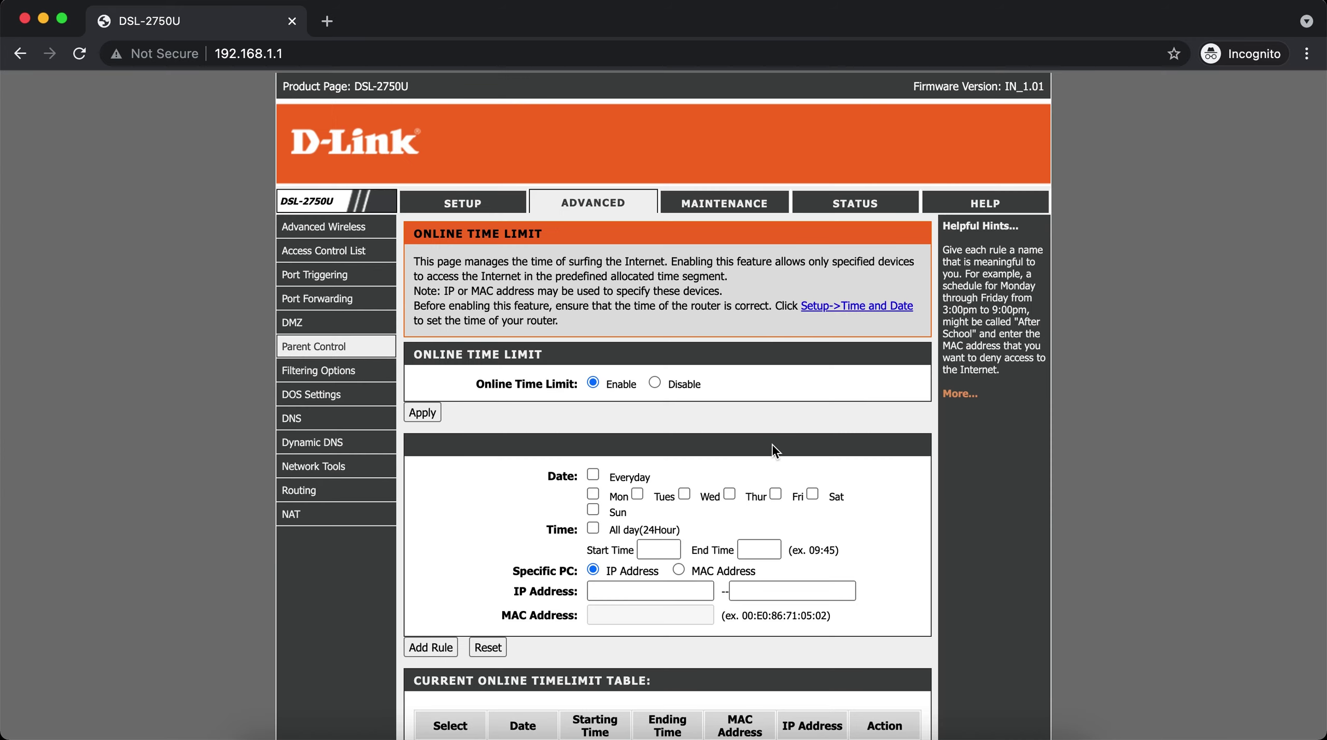
{"action": "scroll", "coordinate": [773, 446], "scroll_direction": "down", "scroll_amount": 5}
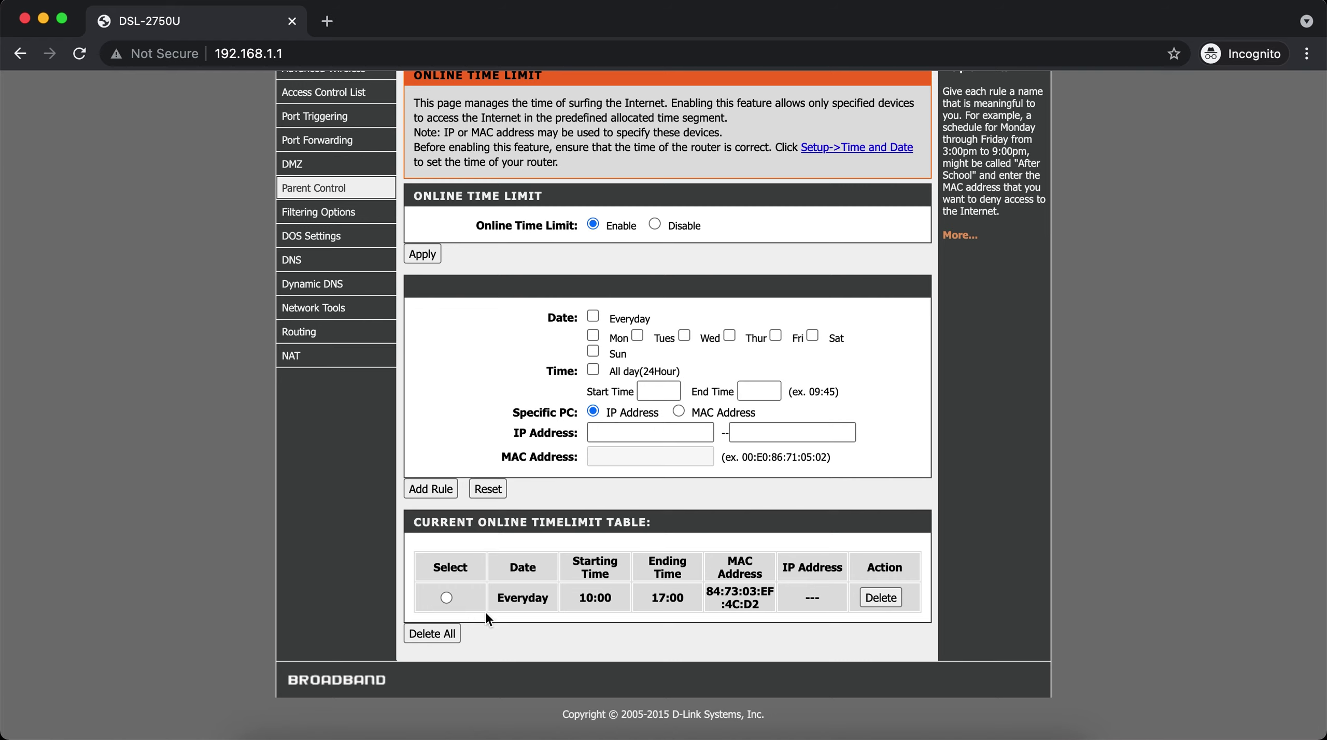